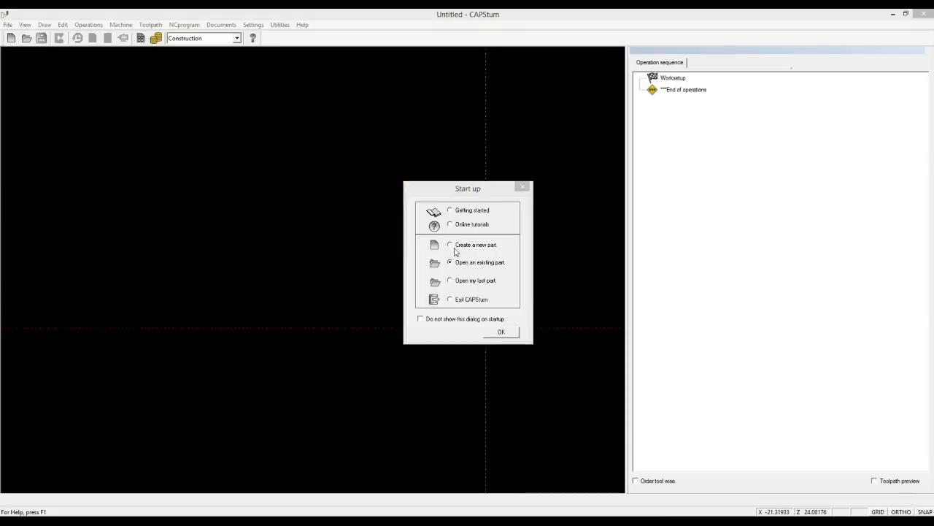
# Choose 'Create a new part' in the Start up dialog.
pyautogui.click(450, 246)
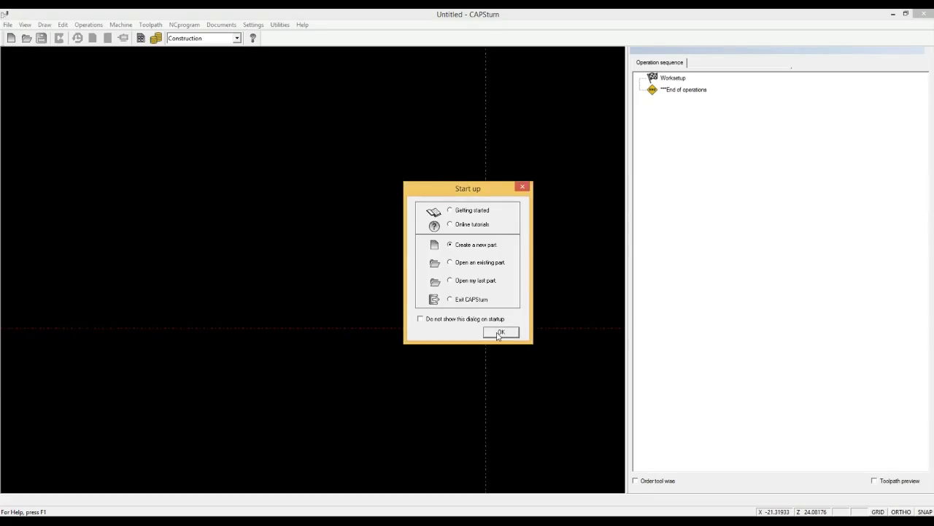
# Set up the new part with Steel 42-56 HRC, 10 s load/unload time and jaw Z -170.
pyautogui.click(501, 331)
pyautogui.click(529, 185)
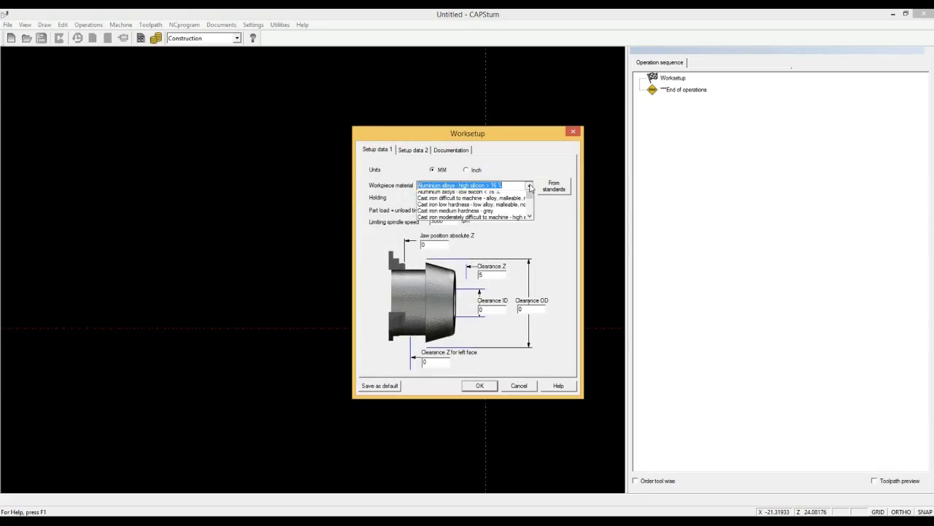
pyautogui.click(519, 219)
pyautogui.click(445, 211)
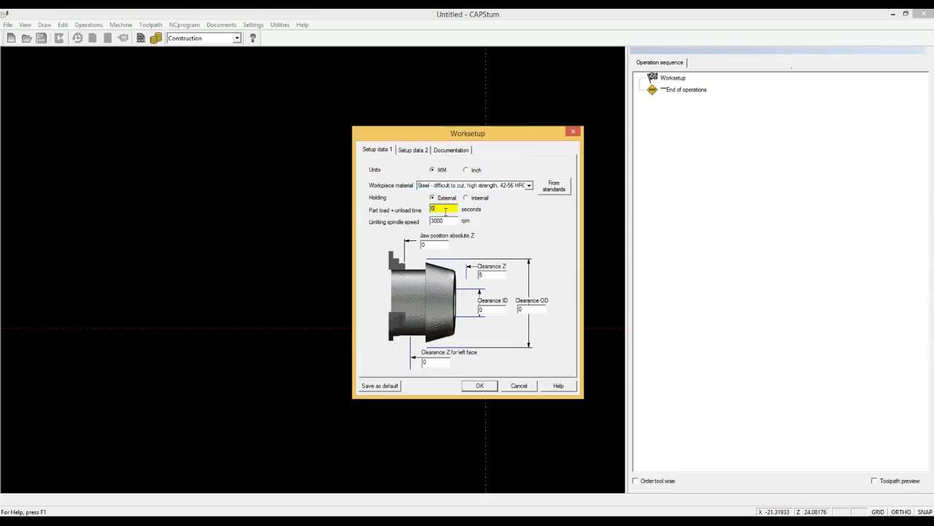
pyautogui.write('10')
pyautogui.click(437, 245)
pyautogui.write('-170')
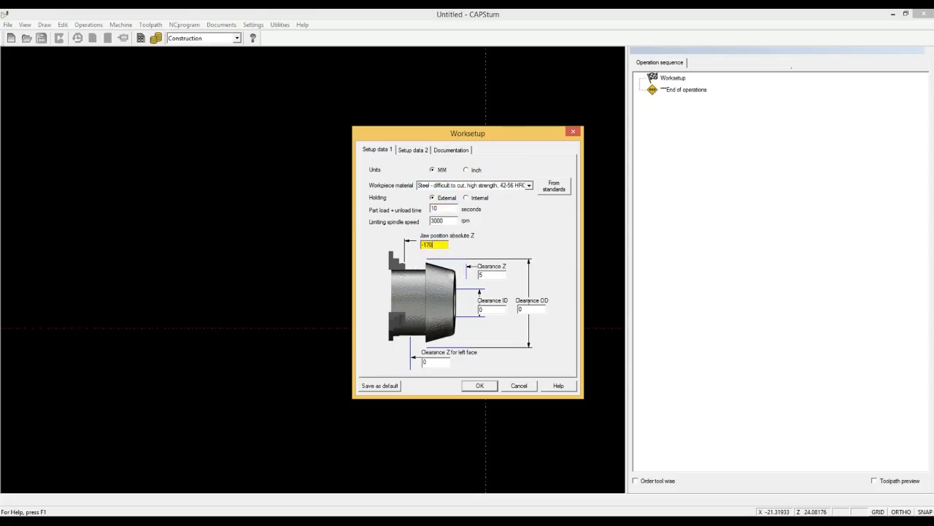
pyautogui.press('Tab')
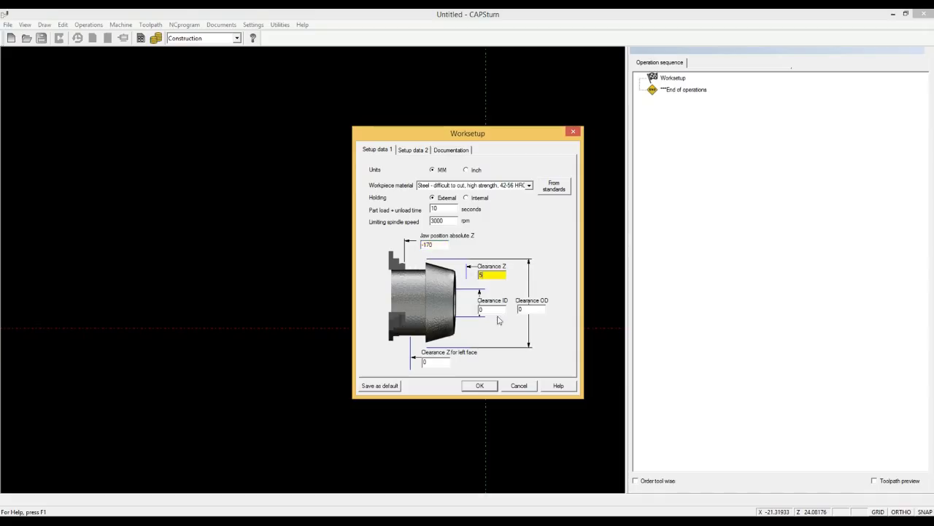
pyautogui.press('Tab')
pyautogui.click(527, 310)
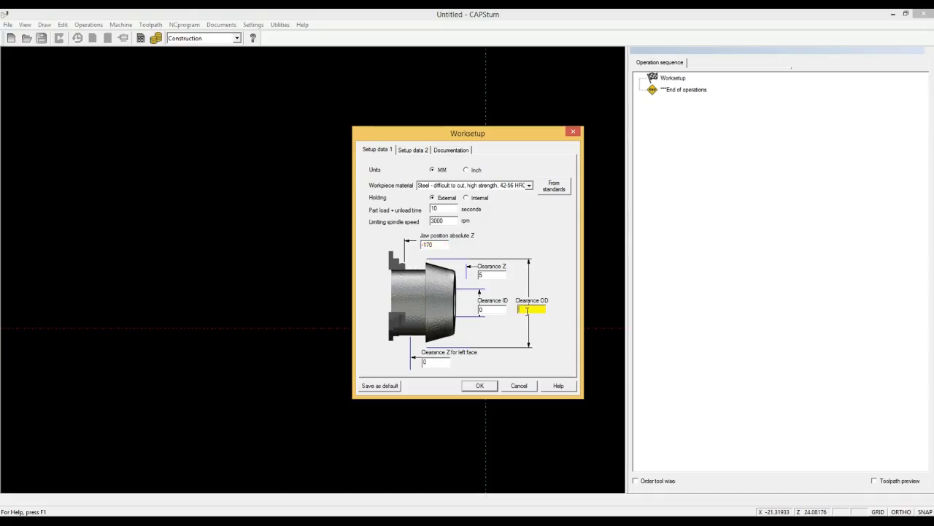
pyautogui.click(451, 150)
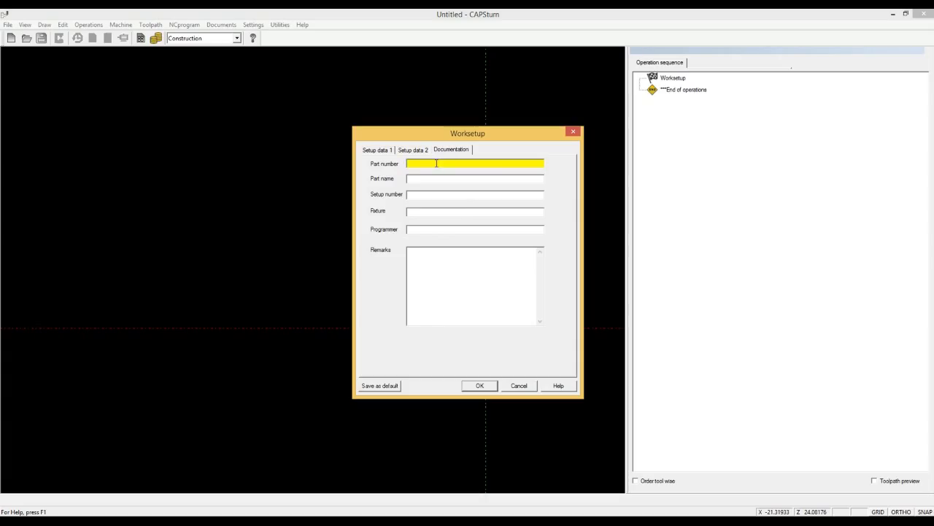
# Enter part number TG-1163, name Shaft, setup 1, fixture Chuck and the programmer's name, then confirm.
pyautogui.write('TG-1163')
pyautogui.click(417, 178)
pyautogui.write('Shaft')
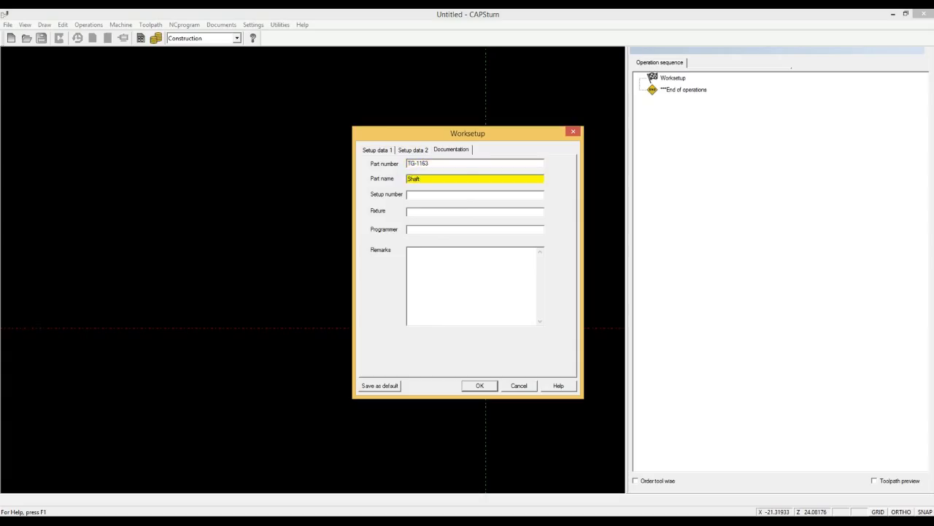
pyautogui.click(424, 196)
pyautogui.write('1')
pyautogui.click(428, 212)
pyautogui.write('Chuck')
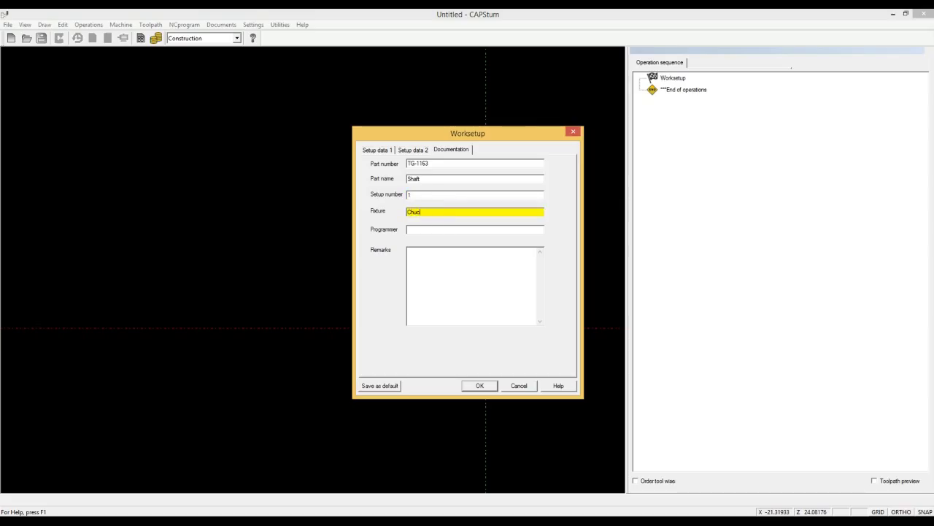
pyautogui.click(430, 229)
pyautogui.write('Prakesh T K')
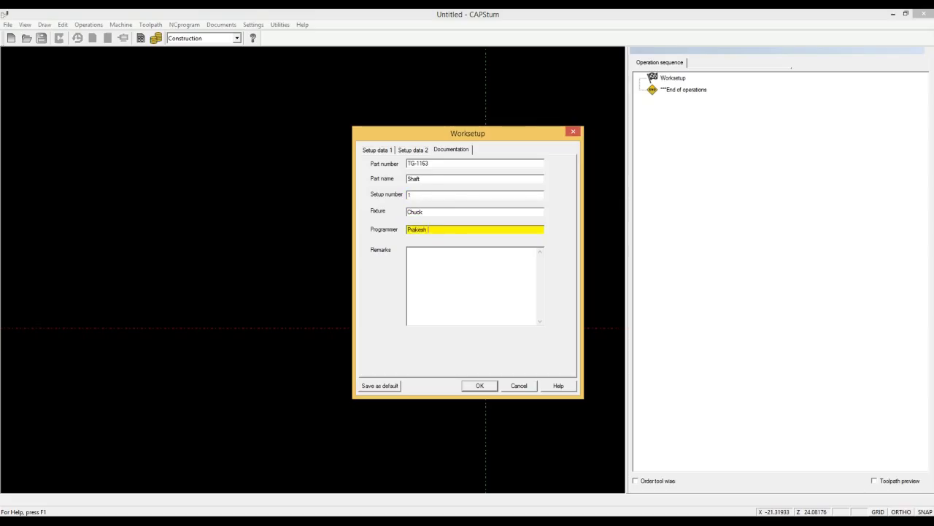
pyautogui.click(480, 386)
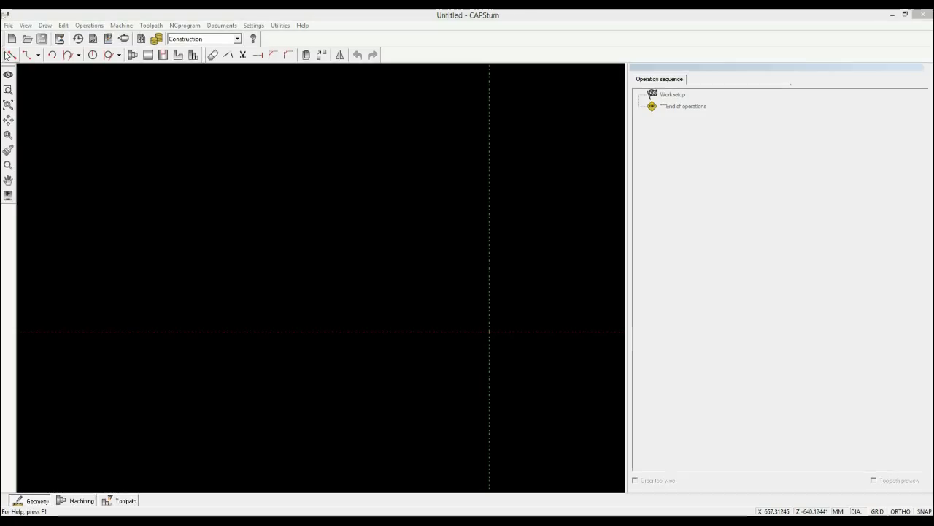
# Go to the File menu to start importing a drawing into the empty workspace.
pyautogui.click(8, 26)
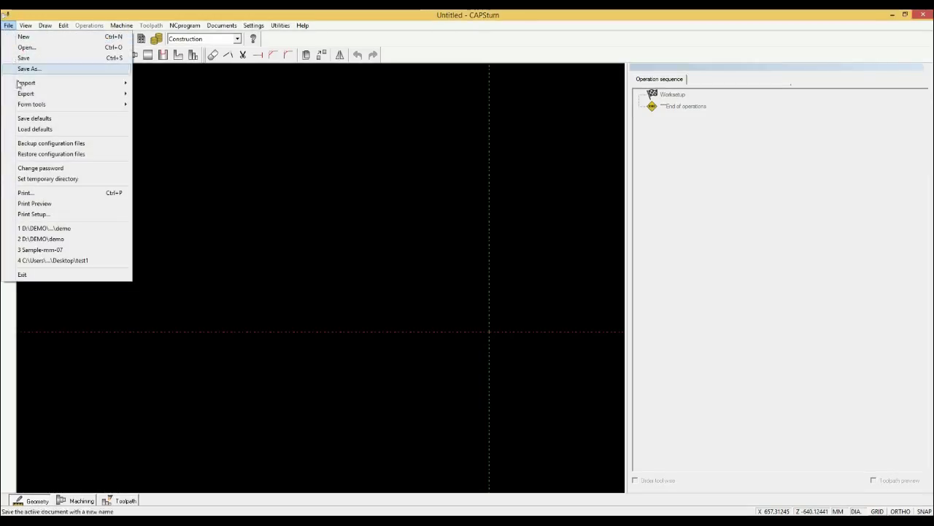
# Import CAPSturn-demo-part-1.dxf with default options and pan to show the whole contour.
pyautogui.moveTo(123, 86)
pyautogui.click(154, 84)
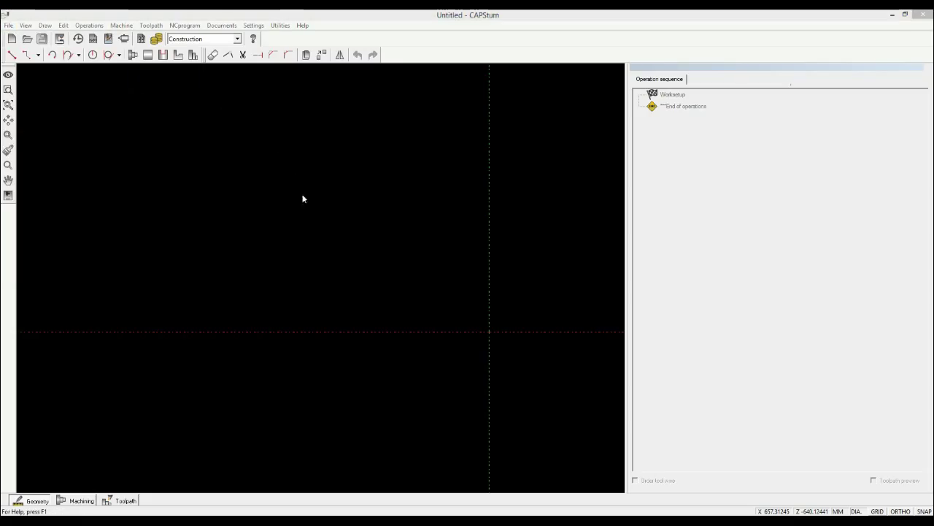
pyautogui.click(275, 235)
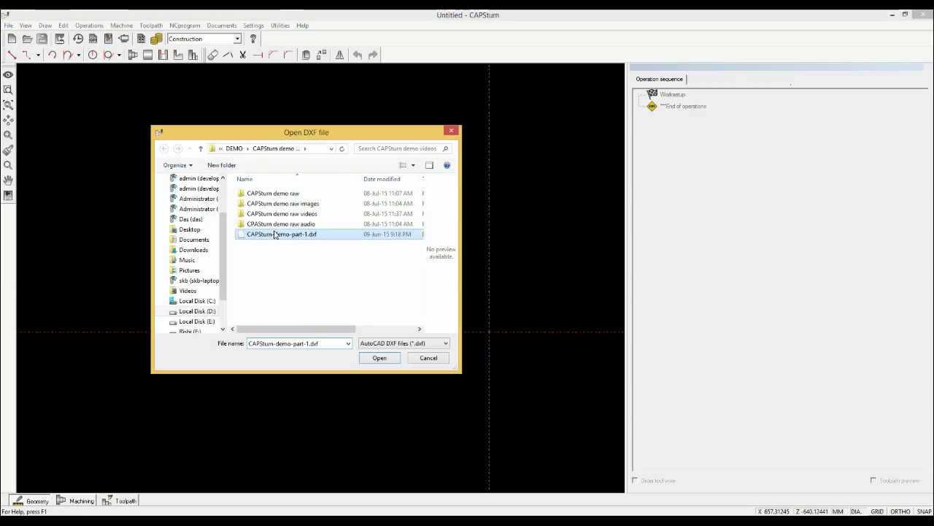
pyautogui.click(368, 358)
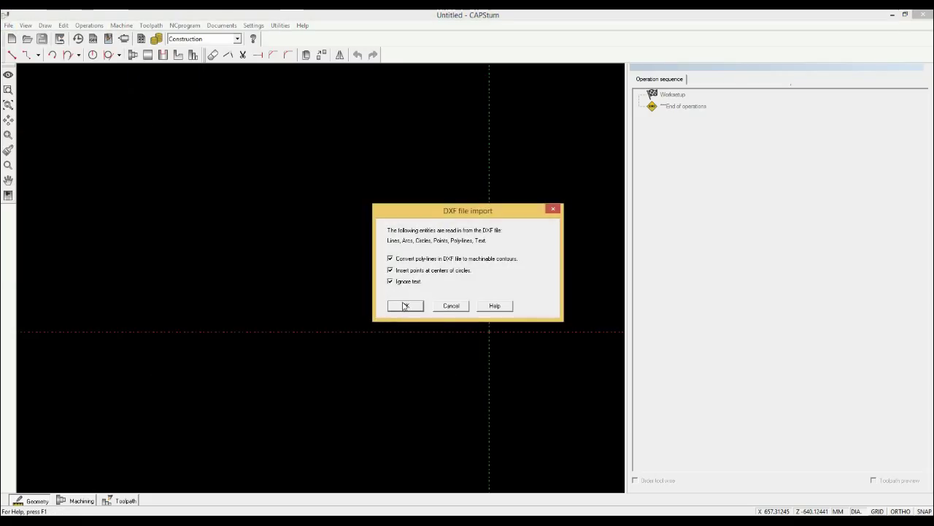
pyautogui.click(406, 306)
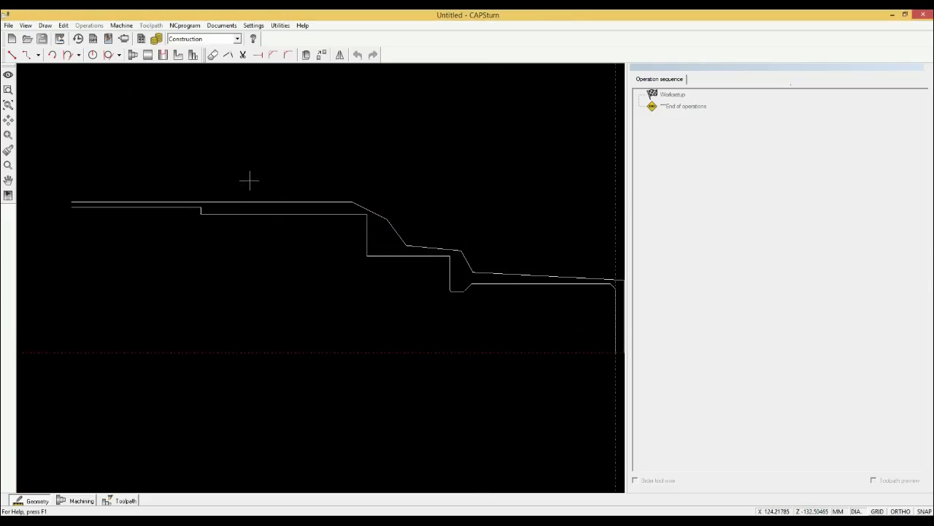
pyautogui.moveTo(324, 267); pyautogui.dragTo(295, 252, button='middle')
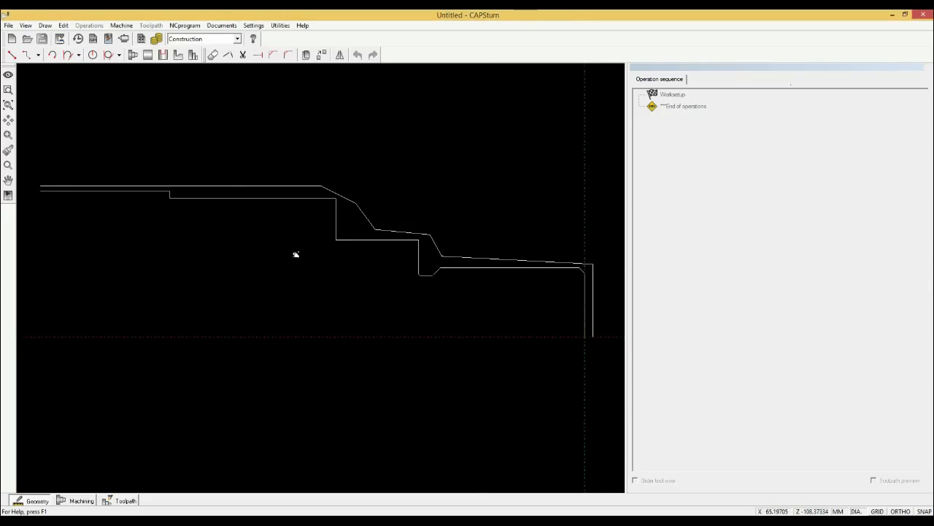
# Define the imported contour as the part shape.
pyautogui.click(131, 54)
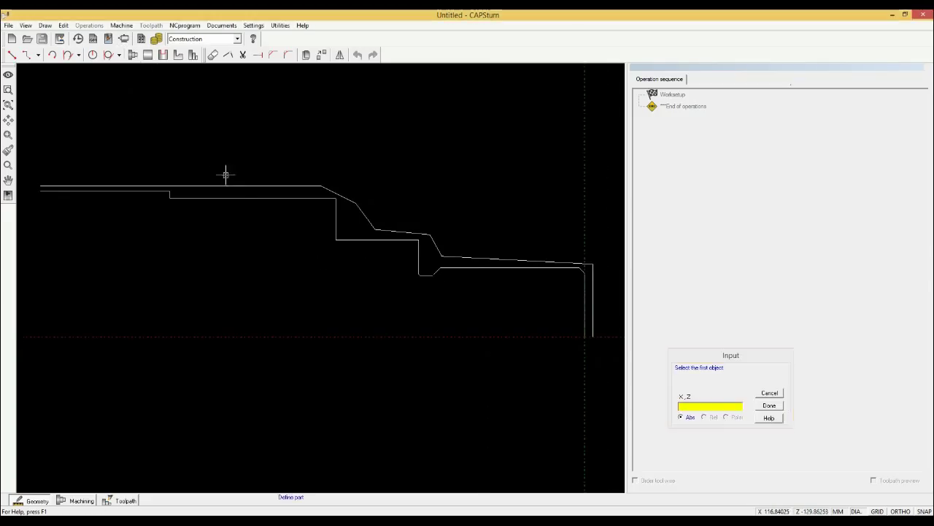
pyautogui.click(285, 198)
pyautogui.click(470, 289)
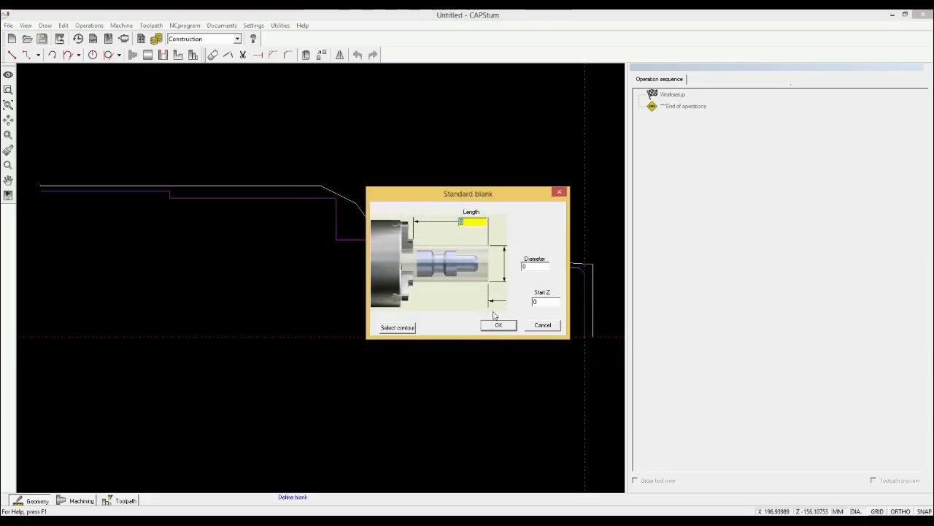
# Create a standard blank from the outer contour.
pyautogui.click(405, 324)
pyautogui.click(404, 230)
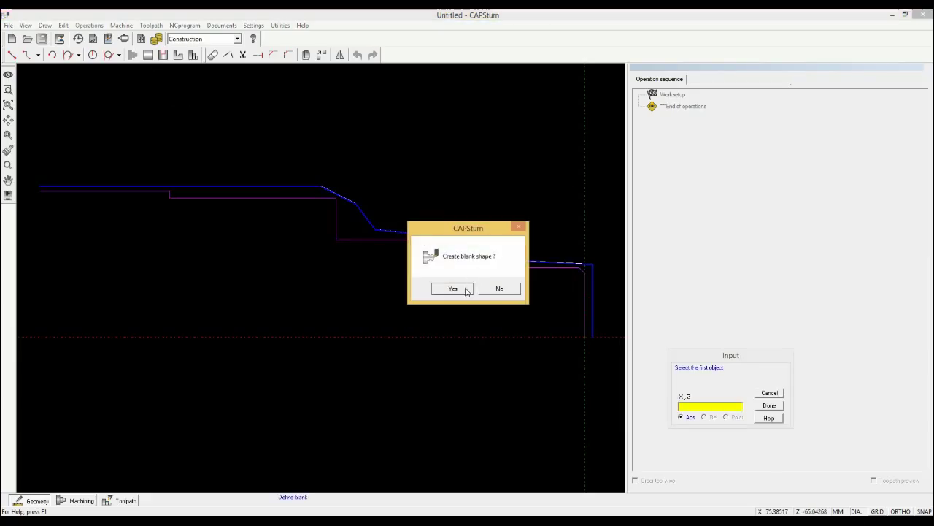
pyautogui.press('Return')
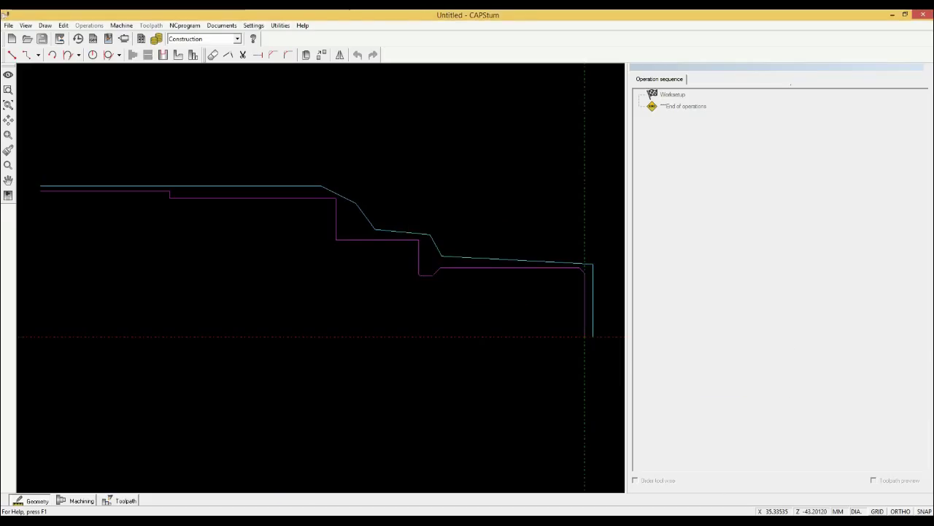
# Switch to the Machining workspace showing the mirrored part and blank profiles.
pyautogui.click(81, 501)
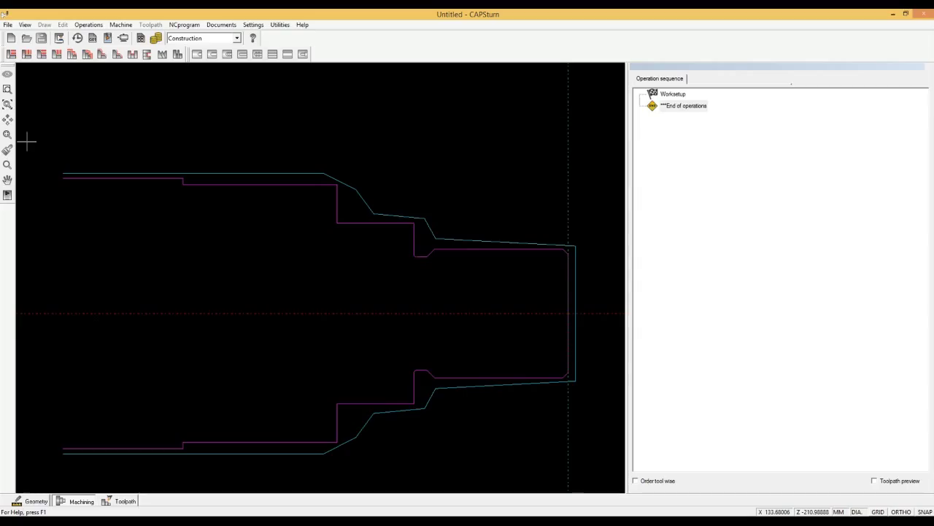
pyautogui.click(100, 27)
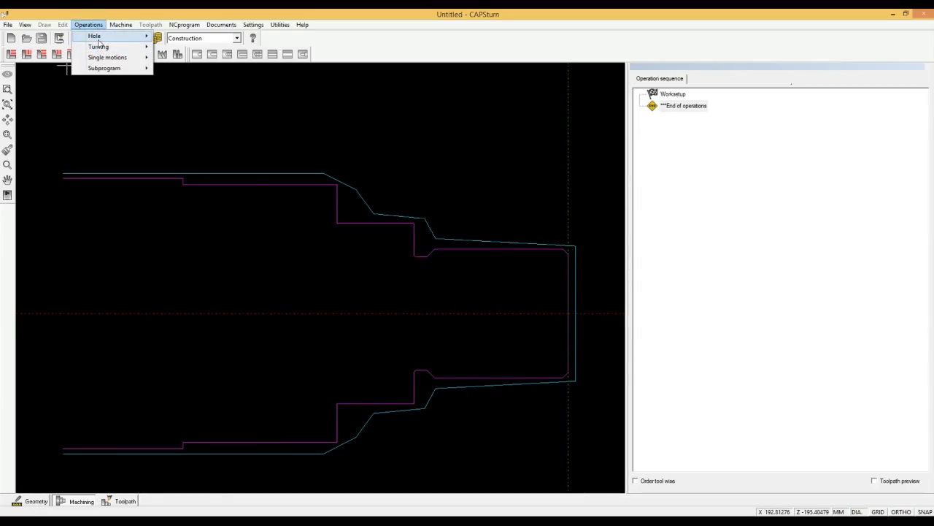
# Add a Plain face operation with tool PCLNL 2525M09 R0.8, ending on the centre line.
pyautogui.moveTo(116, 47)
pyautogui.click(178, 57)
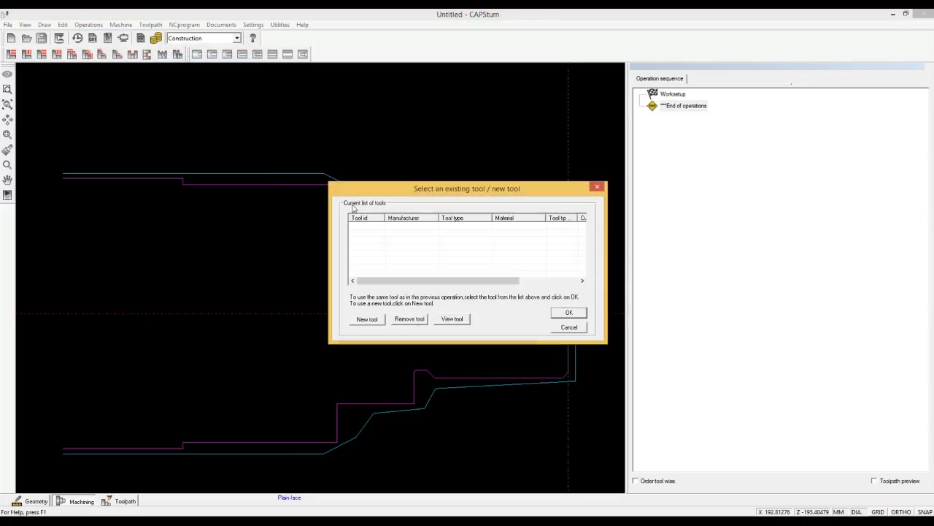
pyautogui.click(367, 319)
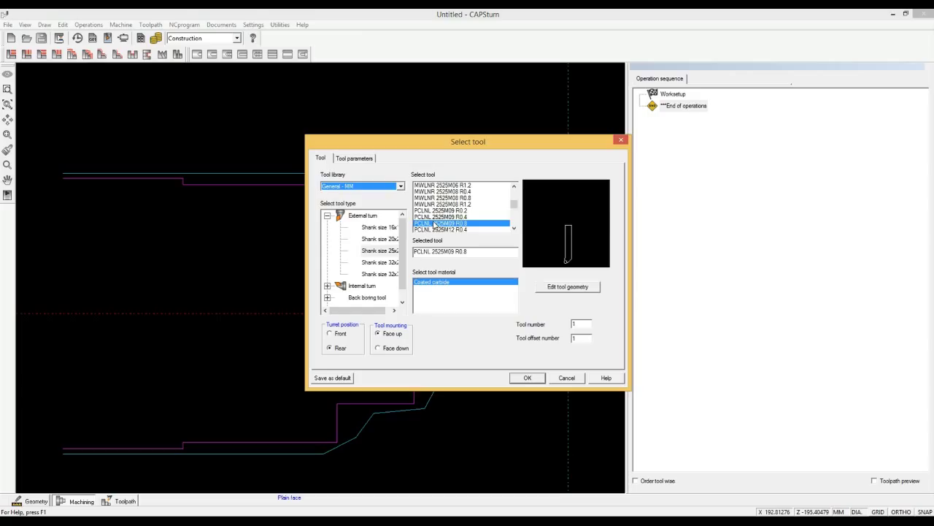
pyautogui.click(435, 223)
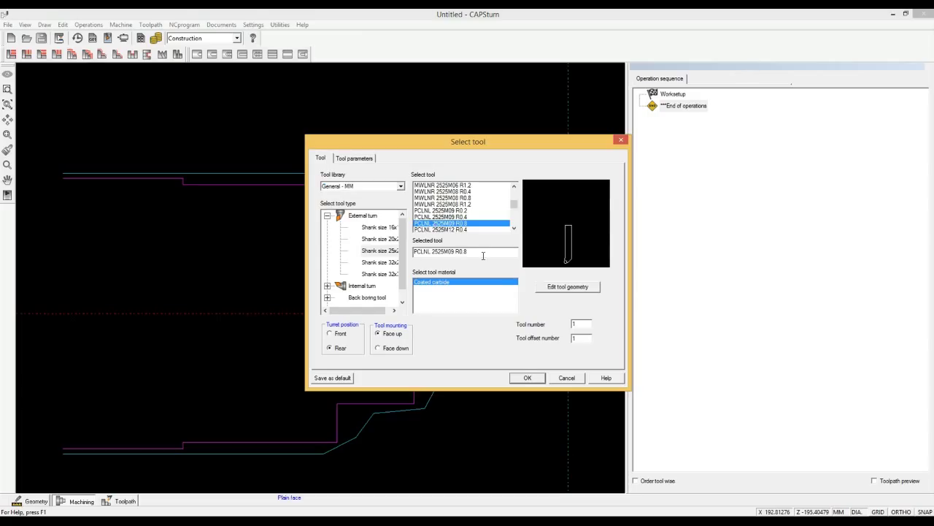
pyautogui.click(526, 378)
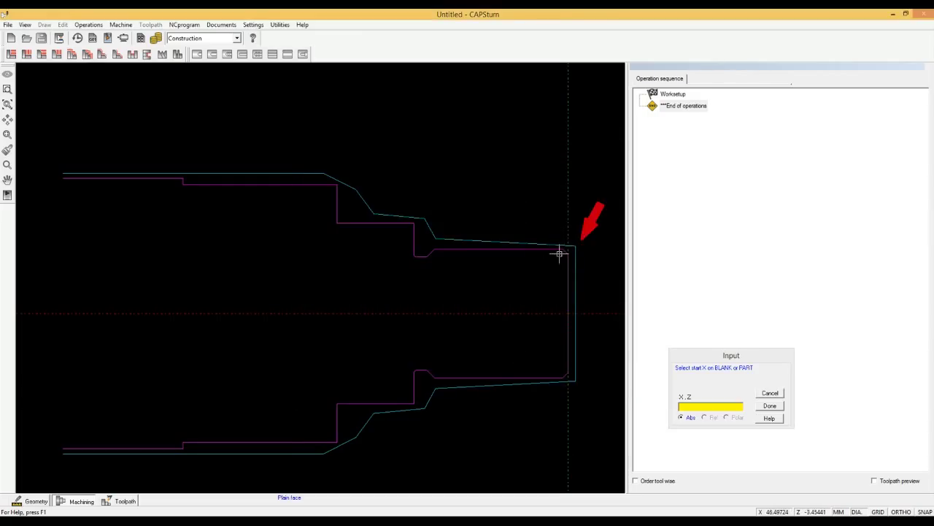
pyautogui.click(575, 315)
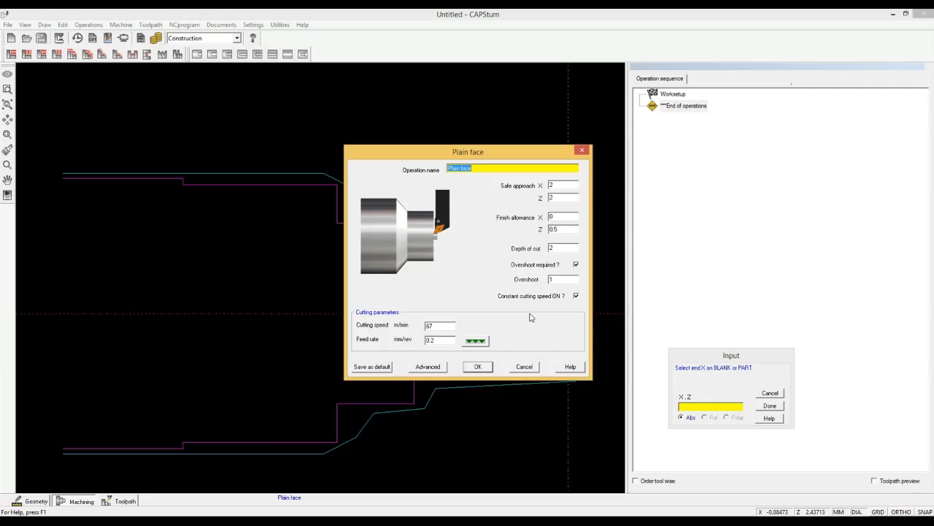
pyautogui.click(478, 366)
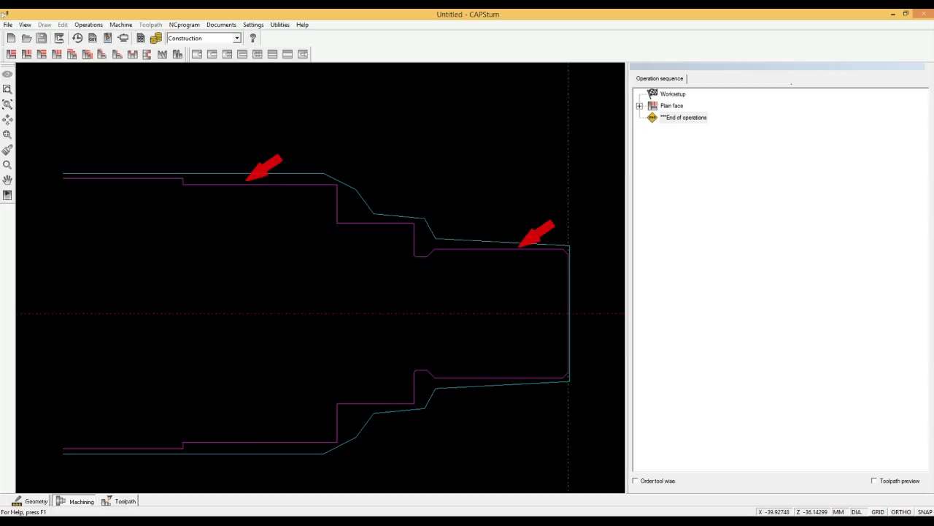
pyautogui.click(87, 26)
# Add a Contour turn reusing the facing tool, top-right corner to left end, constant cutting speed on.
pyautogui.moveTo(131, 46)
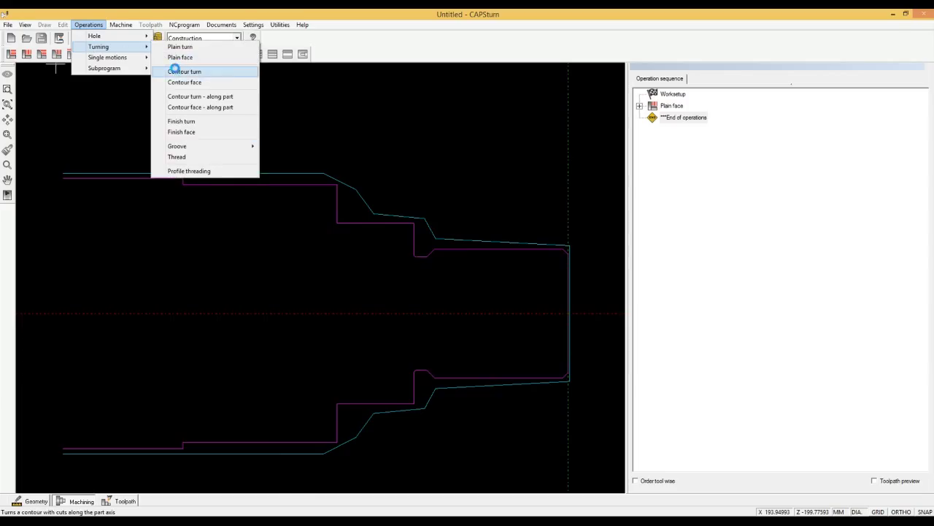
pyautogui.click(175, 70)
pyautogui.click(370, 228)
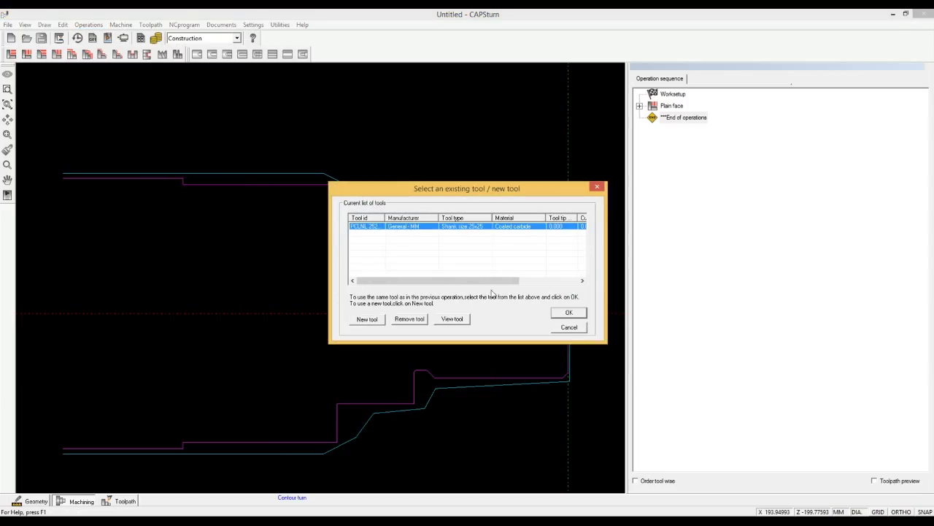
pyautogui.click(558, 313)
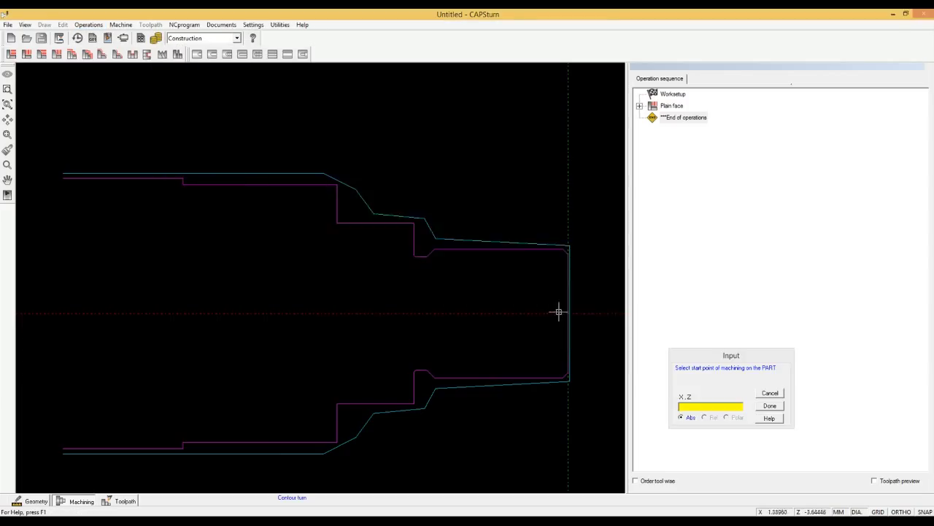
pyautogui.click(568, 252)
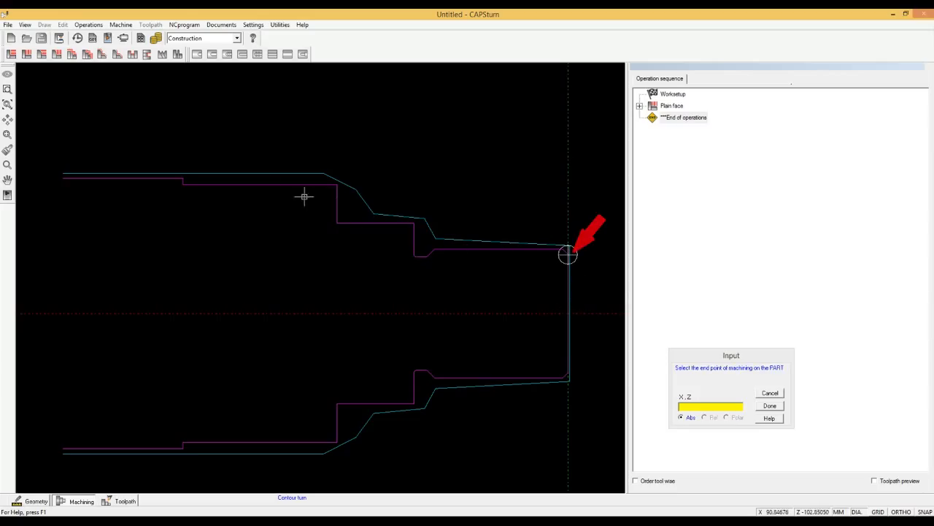
pyautogui.click(184, 179)
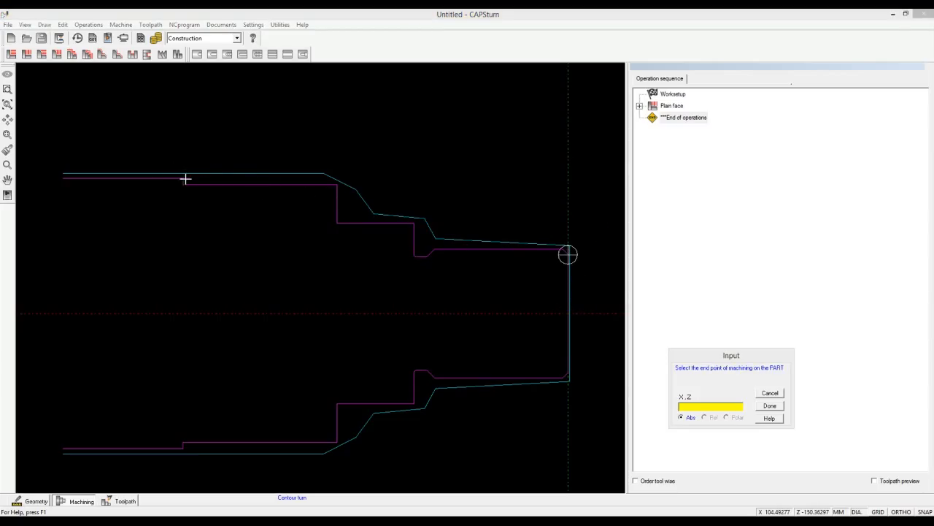
pyautogui.click(454, 249)
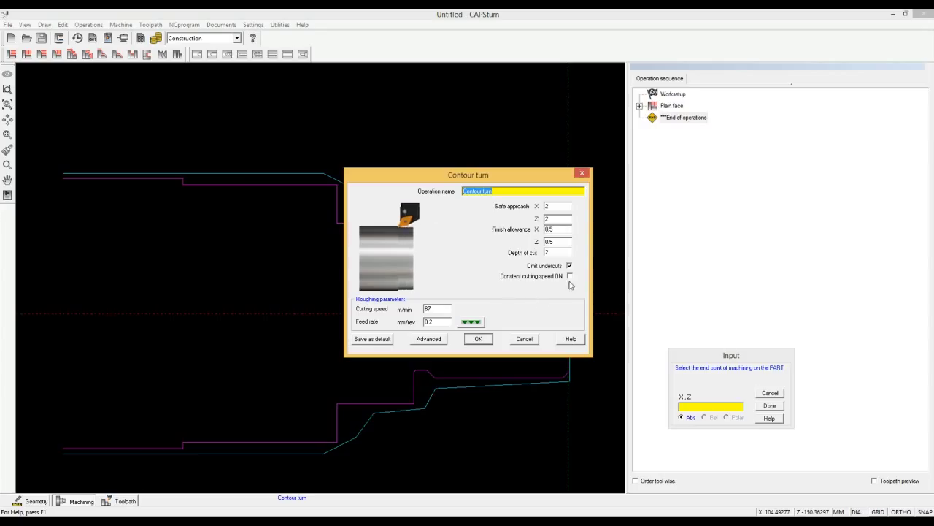
pyautogui.click(569, 277)
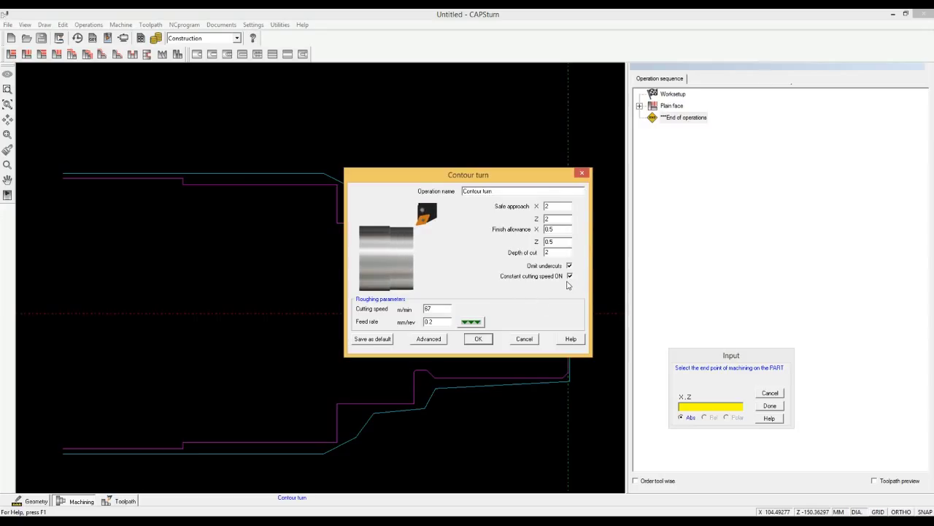
pyautogui.click(478, 339)
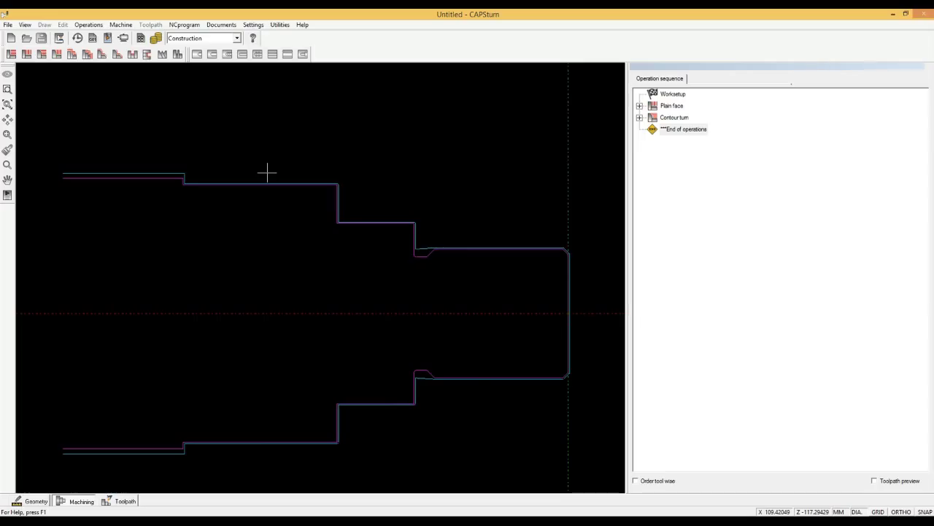
pyautogui.click(89, 24)
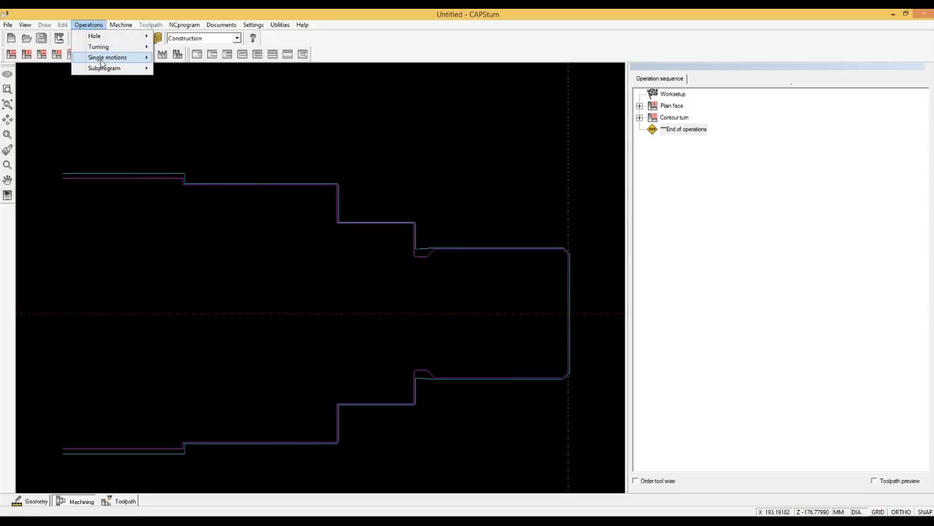
# Add a Finish face with new tool SVJBL 1616H11 R0.2, from the top-right corner to the axis.
pyautogui.moveTo(100, 48)
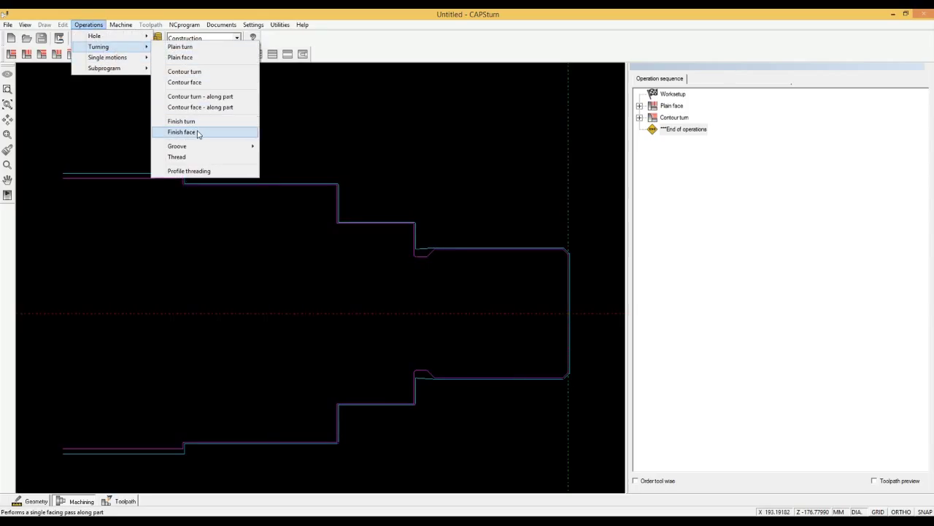
pyautogui.click(197, 133)
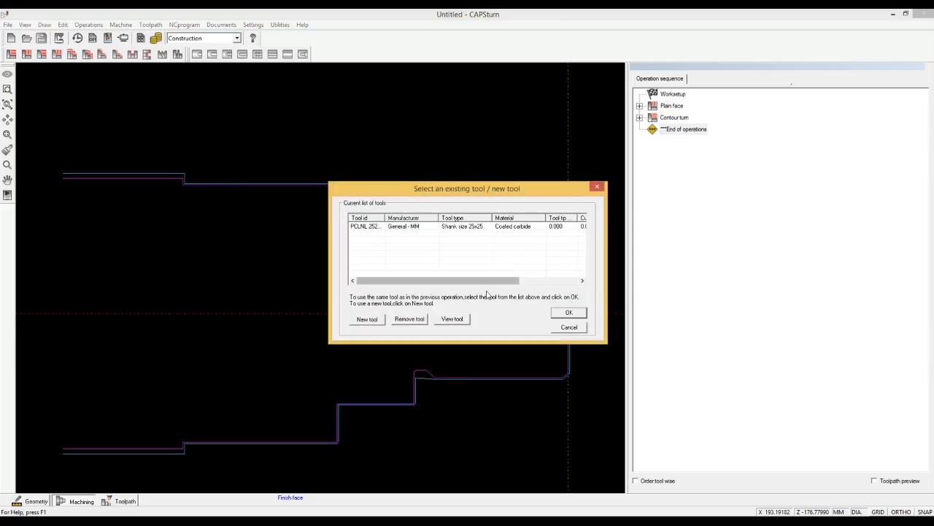
pyautogui.click(373, 319)
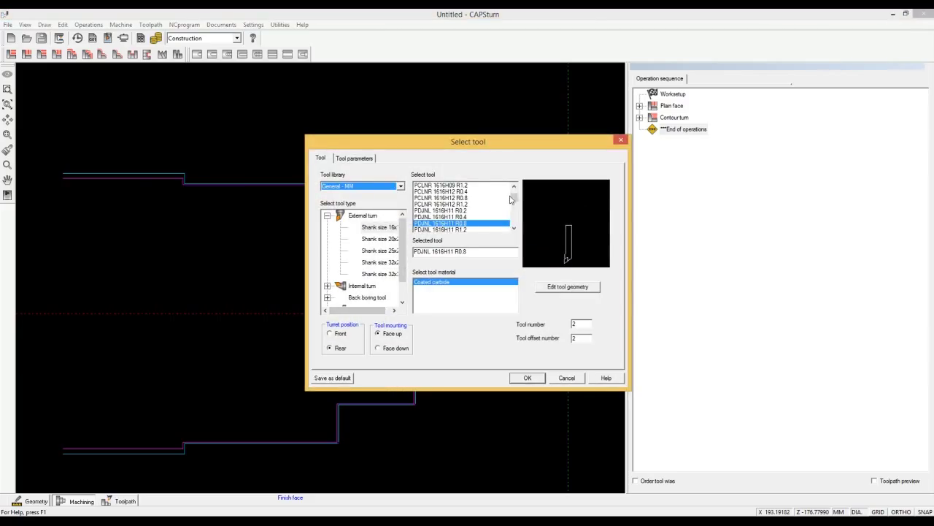
pyautogui.moveTo(514, 199); pyautogui.dragTo(514, 216)
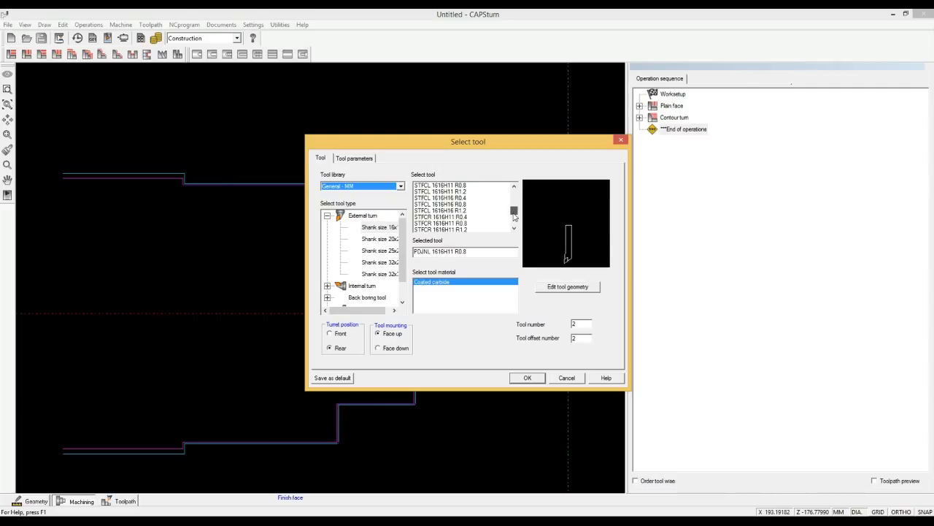
pyautogui.moveTo(513, 212); pyautogui.dragTo(513, 221)
pyautogui.click(449, 192)
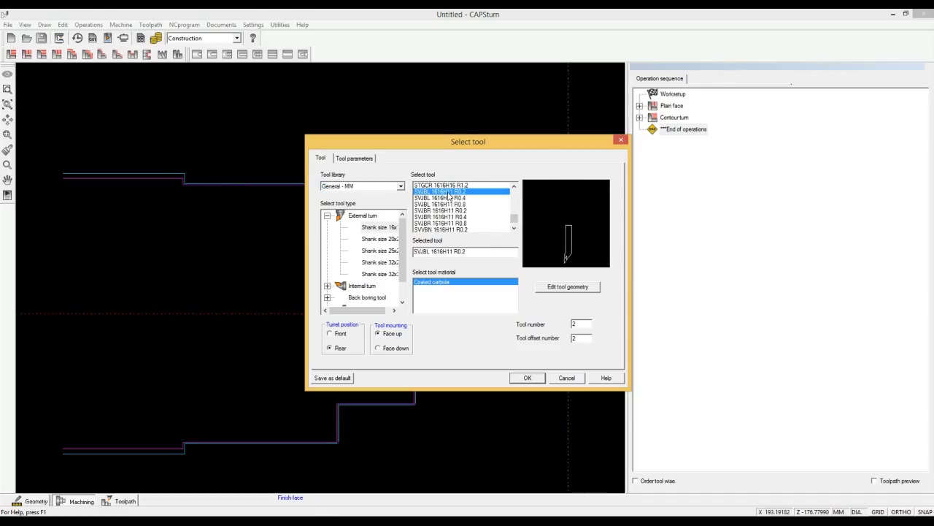
pyautogui.click(527, 378)
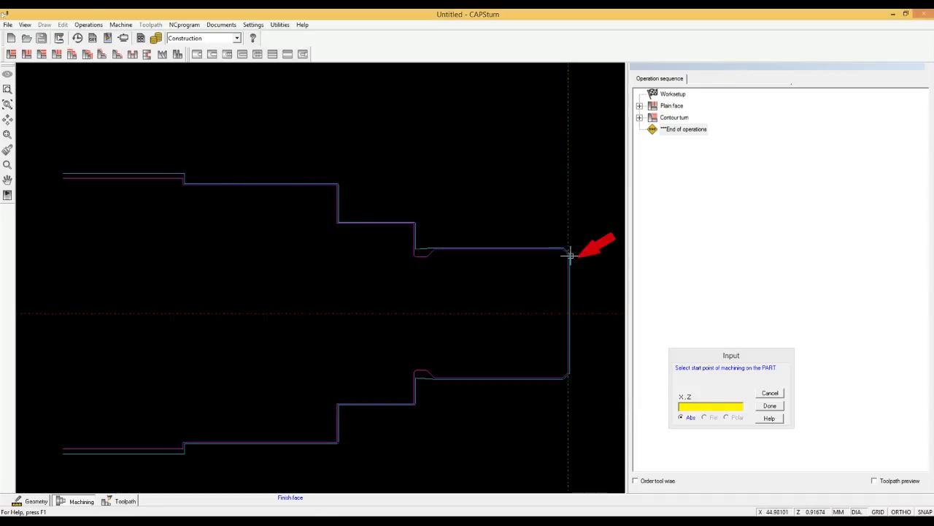
pyautogui.click(569, 254)
pyautogui.click(569, 313)
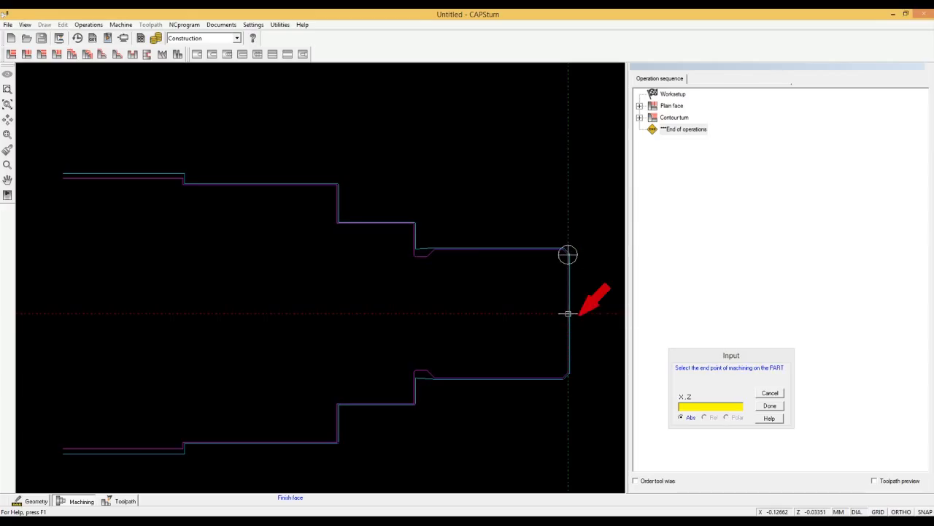
pyautogui.click(478, 377)
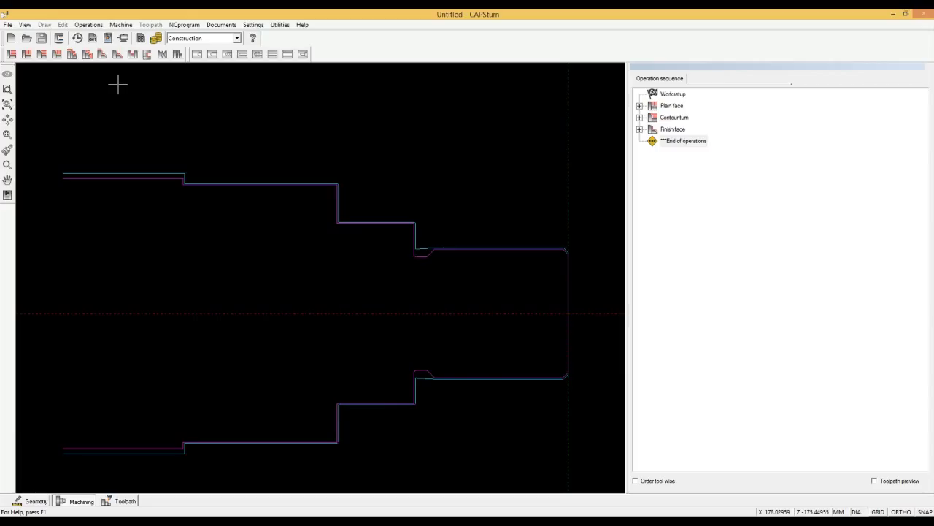
# Add a Finish turn operation with the SVJBL tool, from the part's right end to the top edge's left end.
pyautogui.click(88, 24)
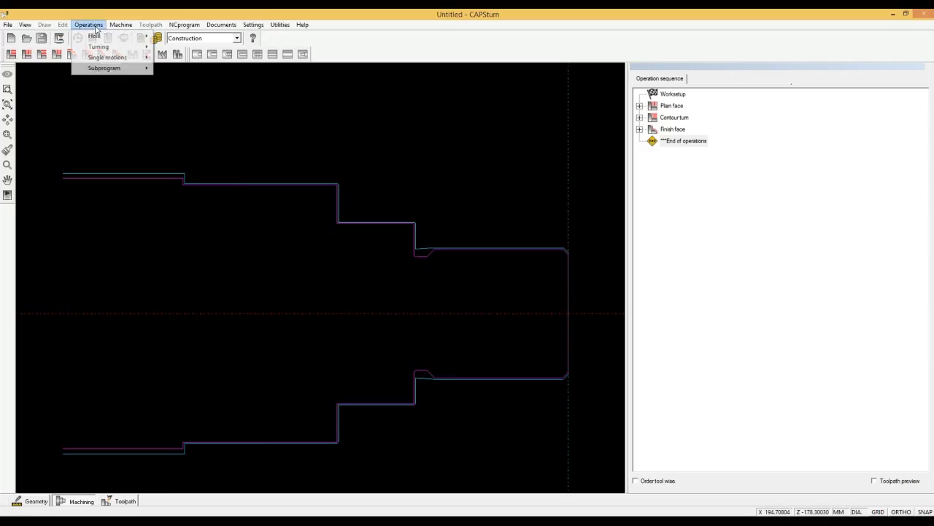
pyautogui.moveTo(100, 49)
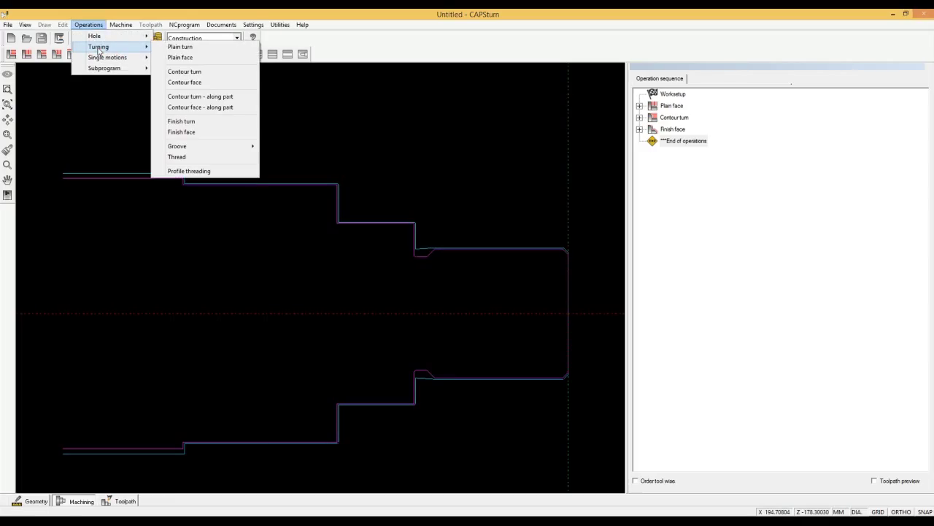
pyautogui.click(204, 124)
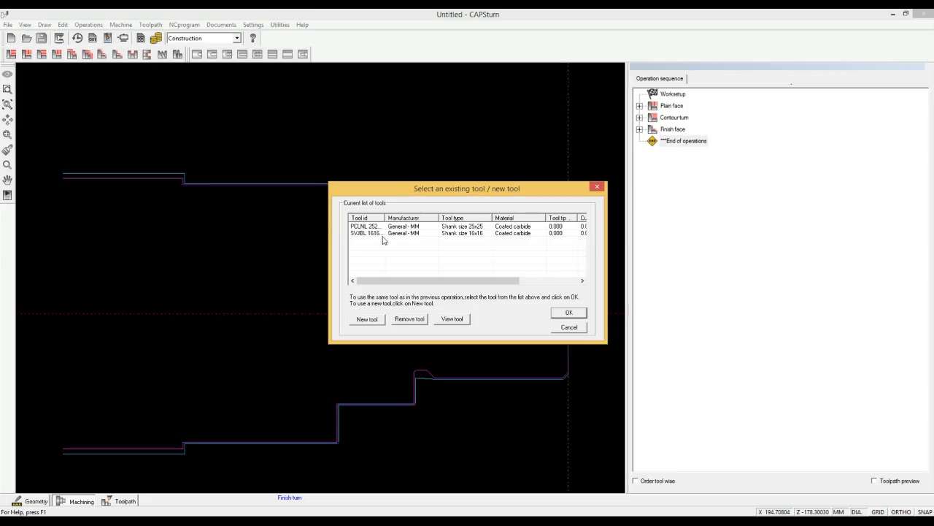
pyautogui.click(385, 233)
pyautogui.click(568, 312)
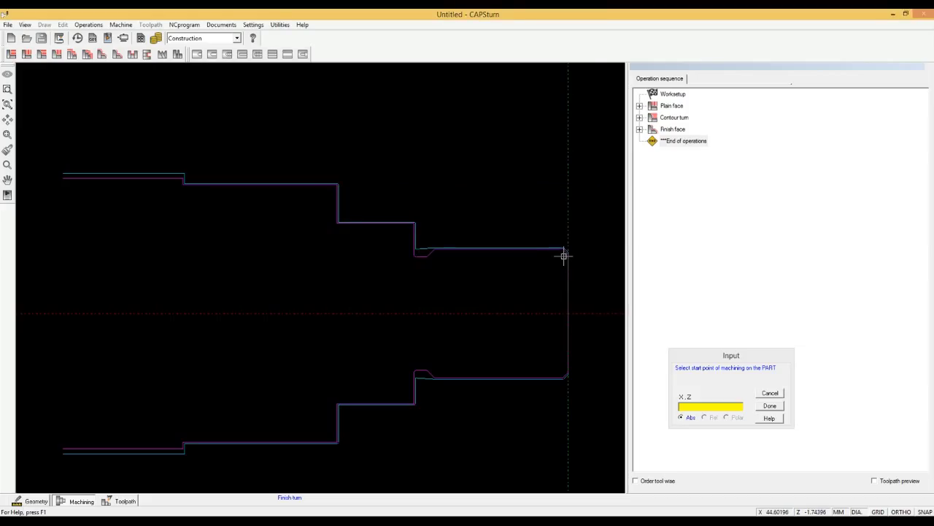
pyautogui.click(567, 253)
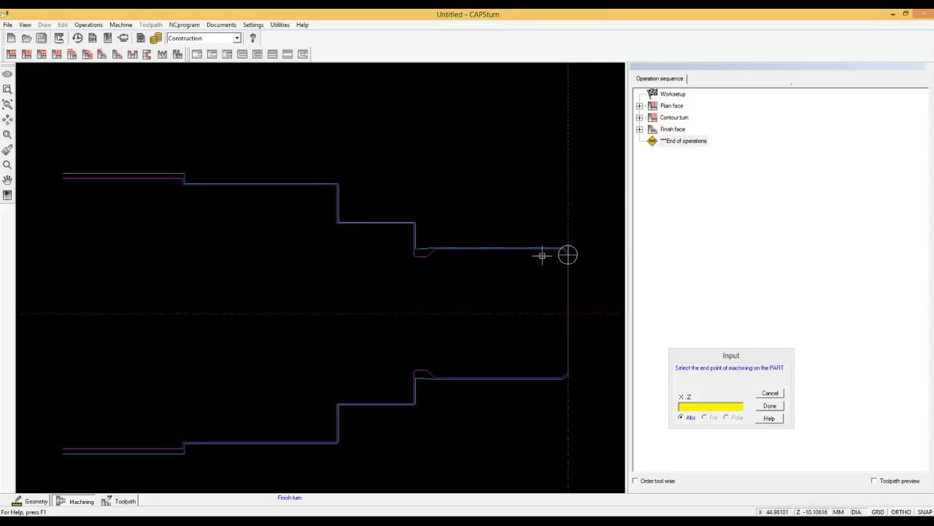
pyautogui.click(183, 177)
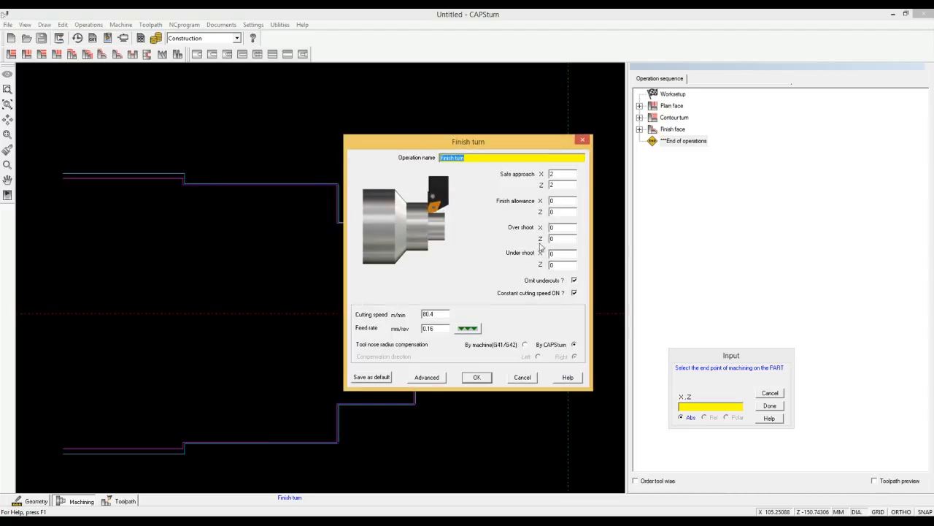
pyautogui.click(477, 377)
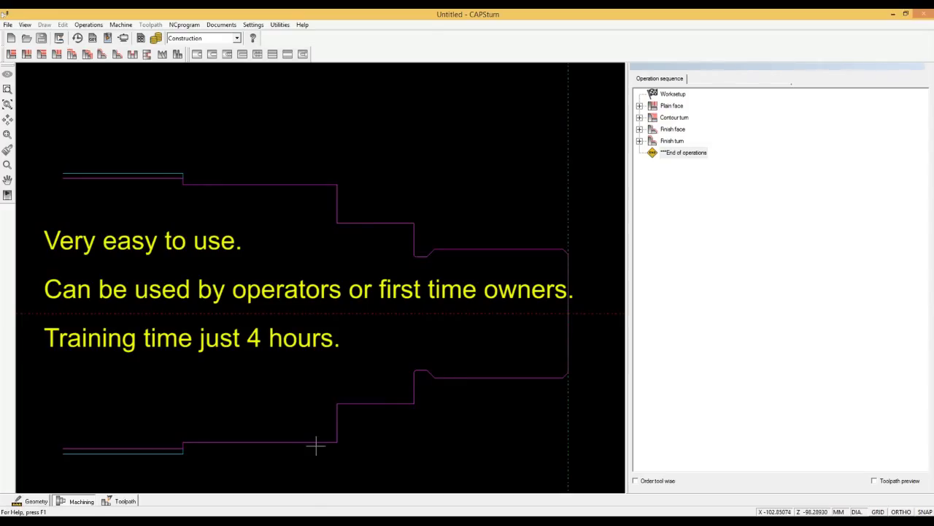
# Run the toolpath simulation to watch the green stock cut down to the shaft profile.
pyautogui.click(124, 500)
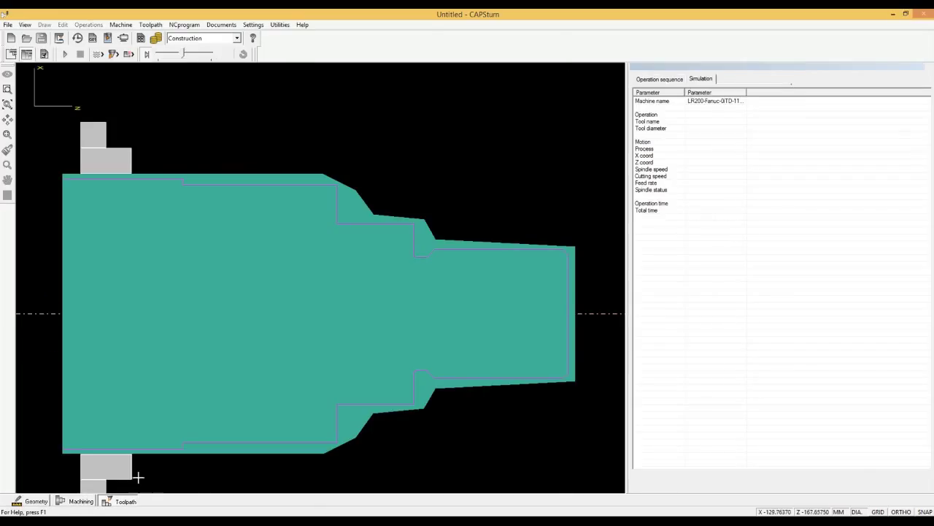
pyautogui.click(65, 53)
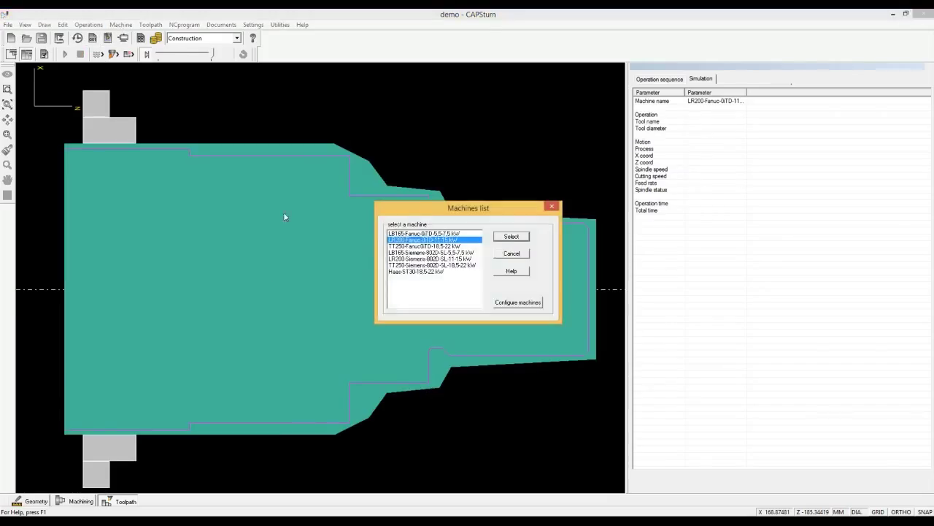
# Confirm the lathe machine and open the Money Maker cost sheet with batch quantity 50.
pyautogui.click(511, 236)
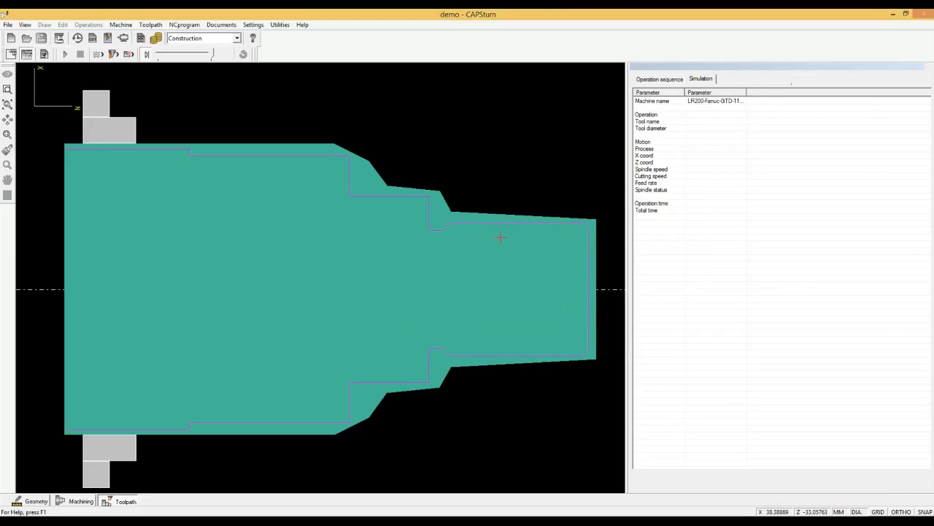
pyautogui.click(211, 27)
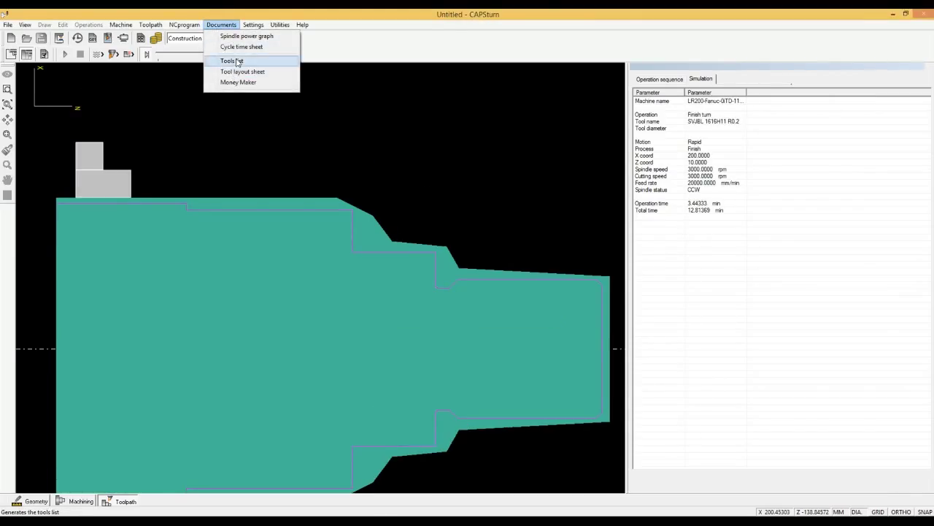
pyautogui.click(238, 83)
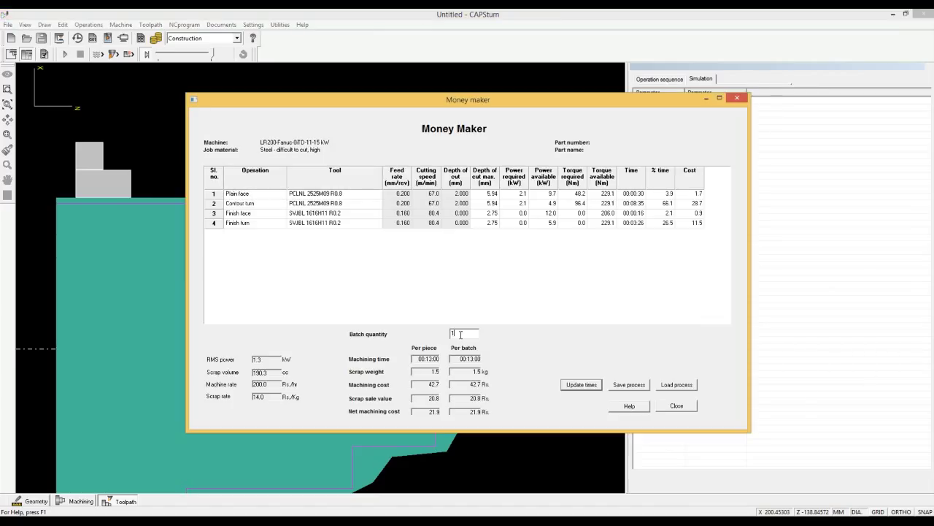
pyautogui.press('BackSpace')
pyautogui.write('50')
# Change Contour turn's depth of cut to 4.000, recalculate times and costs, and close the sheet.
pyautogui.click(459, 203)
pyautogui.click(456, 203)
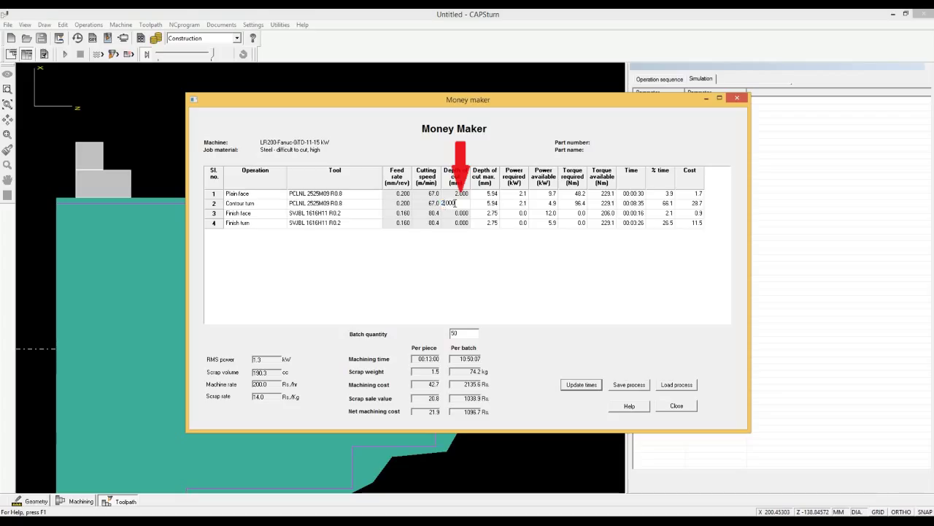
pyautogui.press('BackSpace')
pyautogui.press('BackSpace')
pyautogui.write('4')
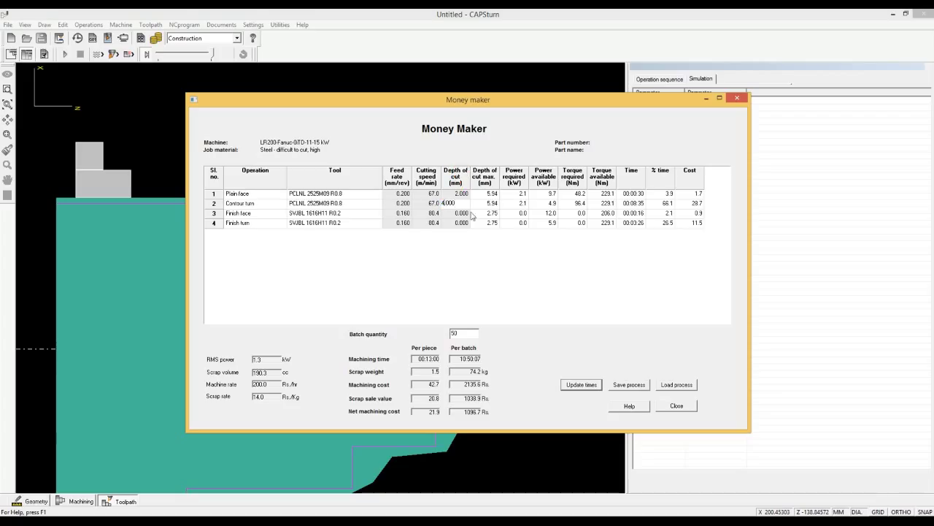
pyautogui.click(582, 385)
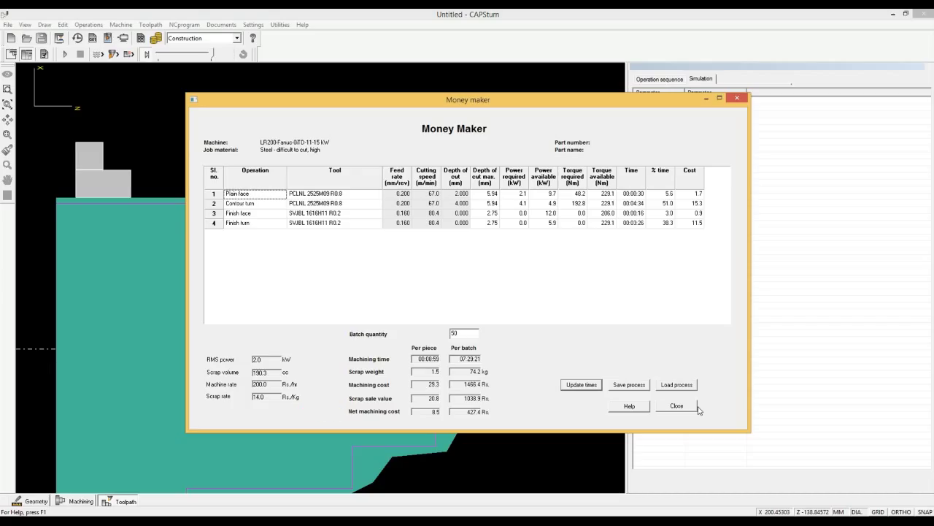
pyautogui.click(696, 408)
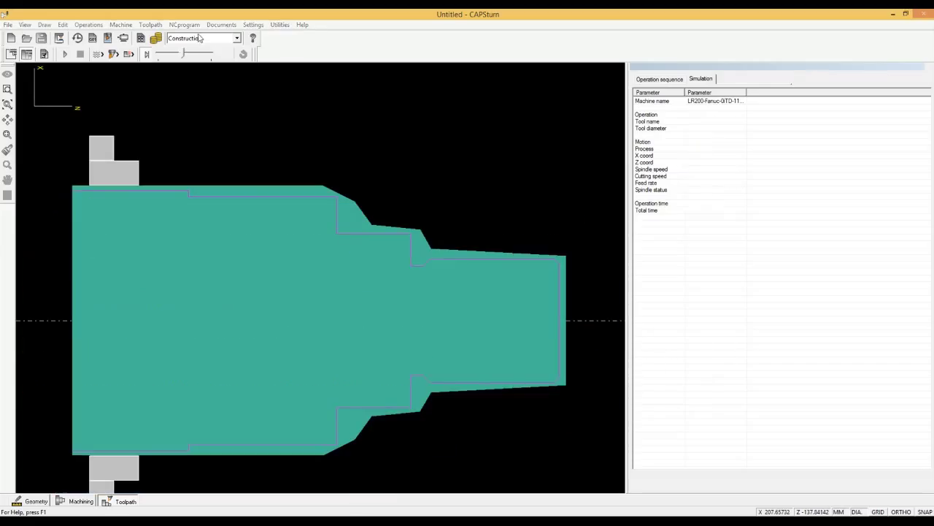
# Generate the shaft's NC program with the default program number and open it in the NC editor.
pyautogui.click(184, 24)
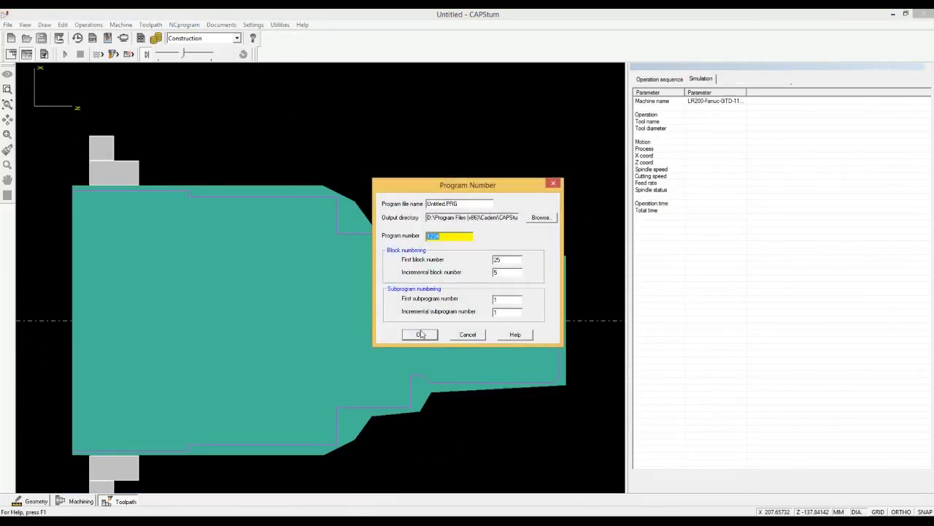
pyautogui.click(420, 334)
pyautogui.click(468, 327)
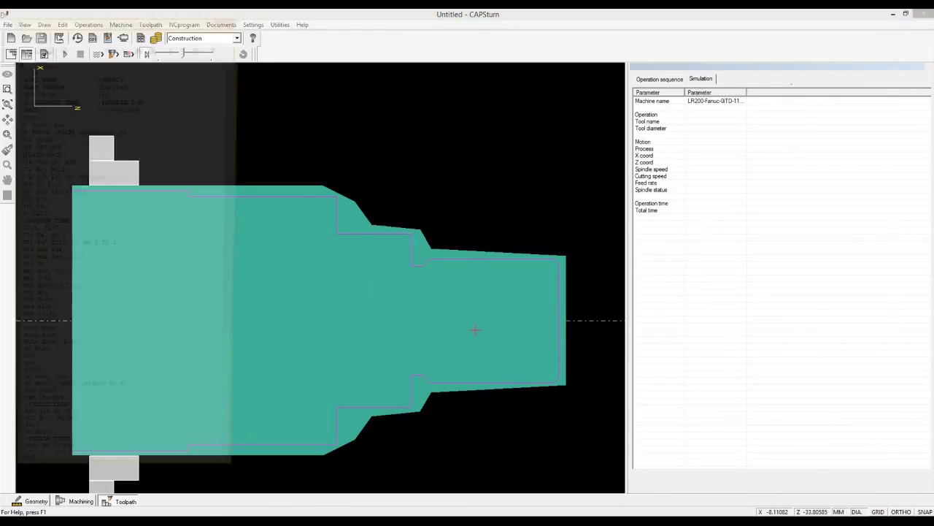
pyautogui.moveTo(221, 16); pyautogui.dragTo(495, 48)
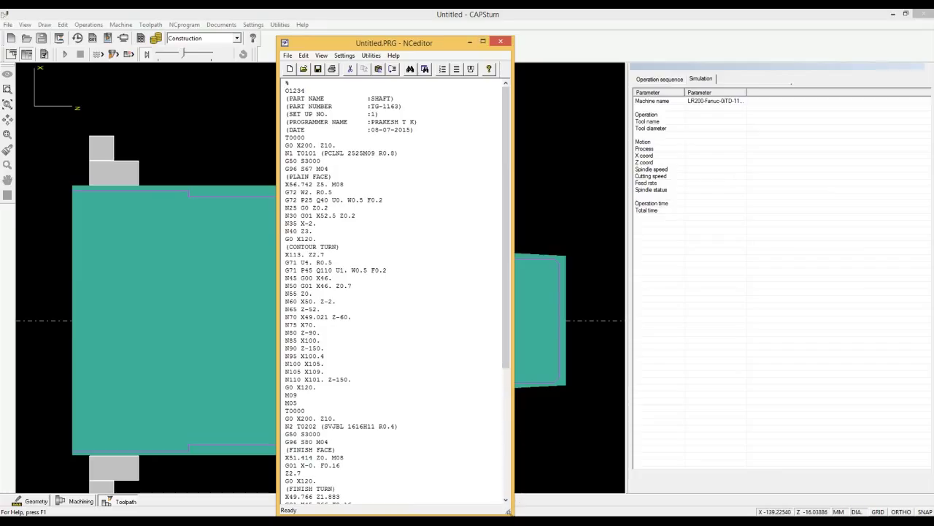
pyautogui.moveTo(520, 503)
pyautogui.mouseDown()
pyautogui.moveTo(524, 450)
pyautogui.moveTo(629, 418)
pyautogui.mouseUp()
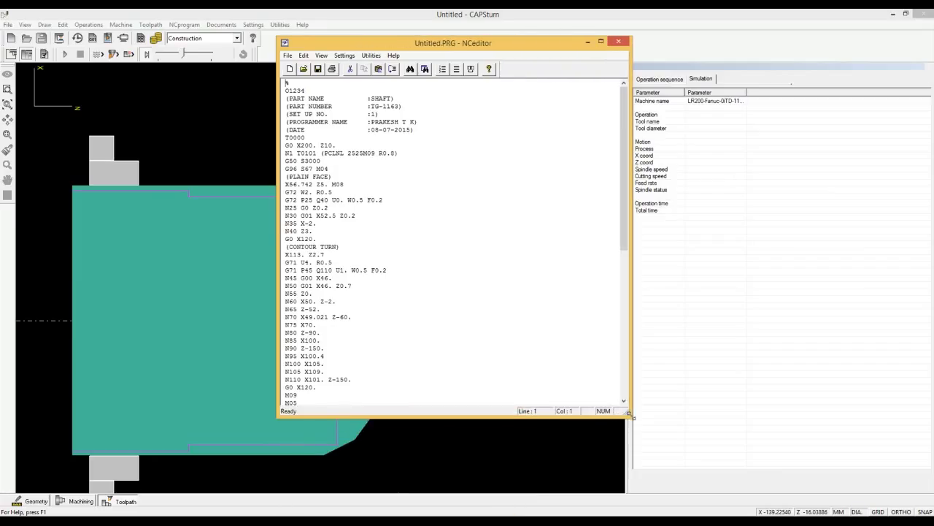
# Scroll through the generated NC code to review it.
pyautogui.click(374, 165)
pyautogui.scroll(-3, 431, 192)
pyautogui.scroll(-3, 431, 192)
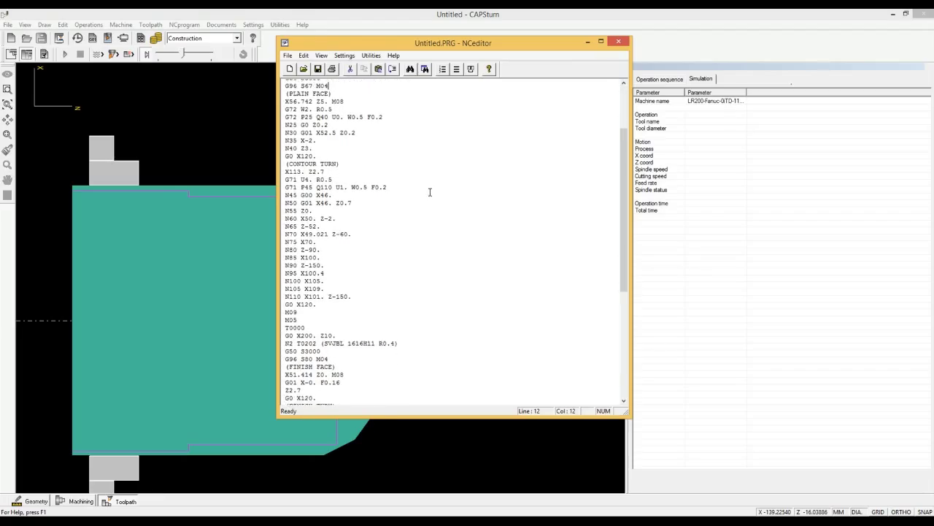
pyautogui.scroll(-3, 429, 192)
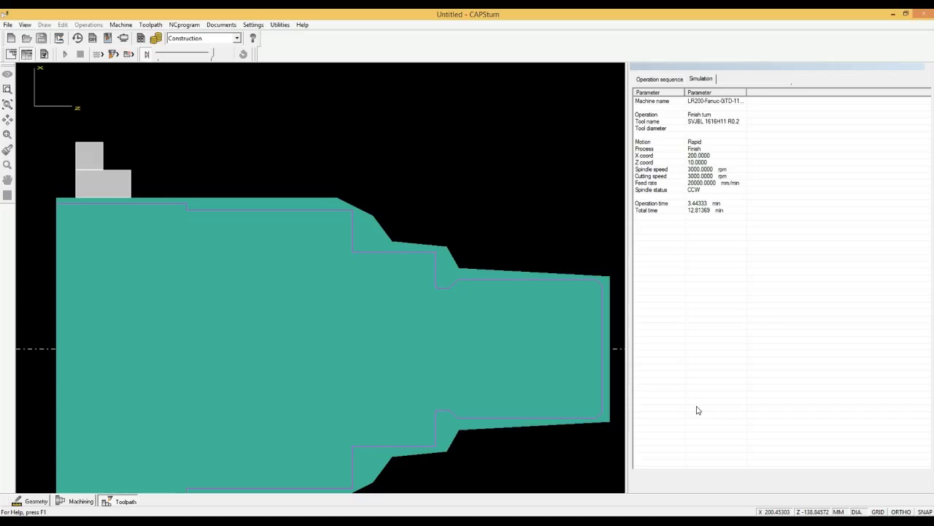
pyautogui.click(219, 25)
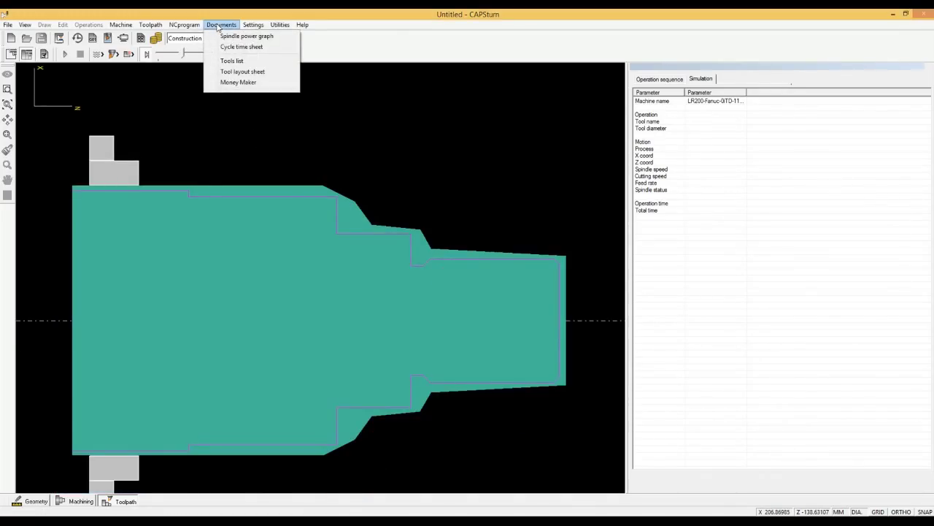
# Review the tools list, then page through the tool layout sheet's operations and close it.
pyautogui.click(231, 61)
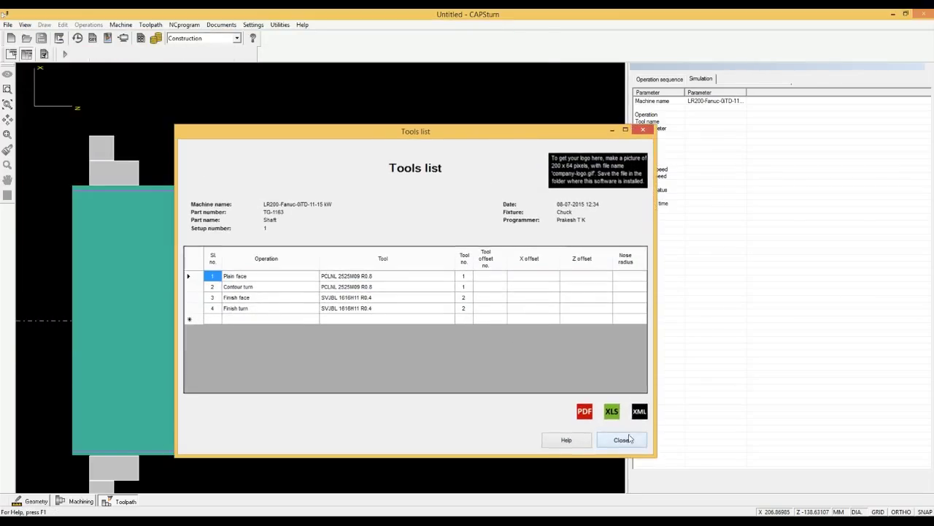
pyautogui.click(623, 439)
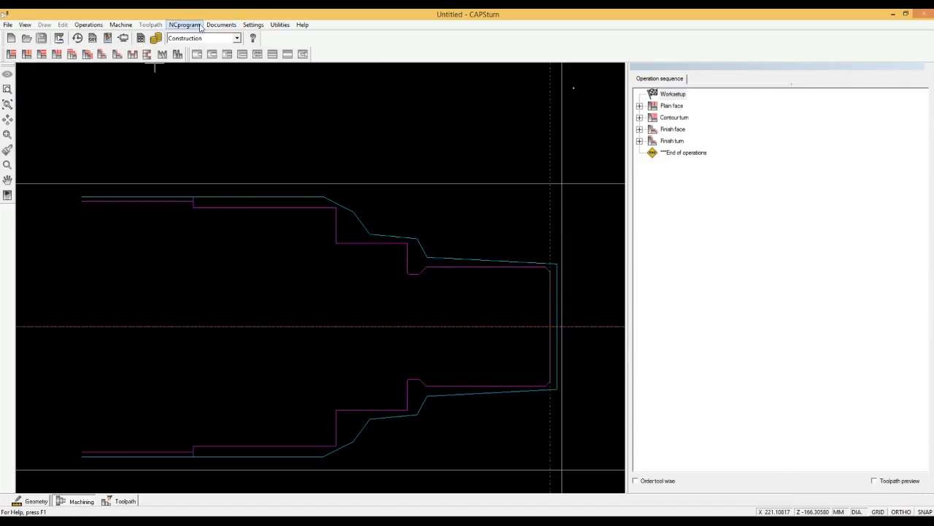
pyautogui.click(221, 25)
pyautogui.click(242, 71)
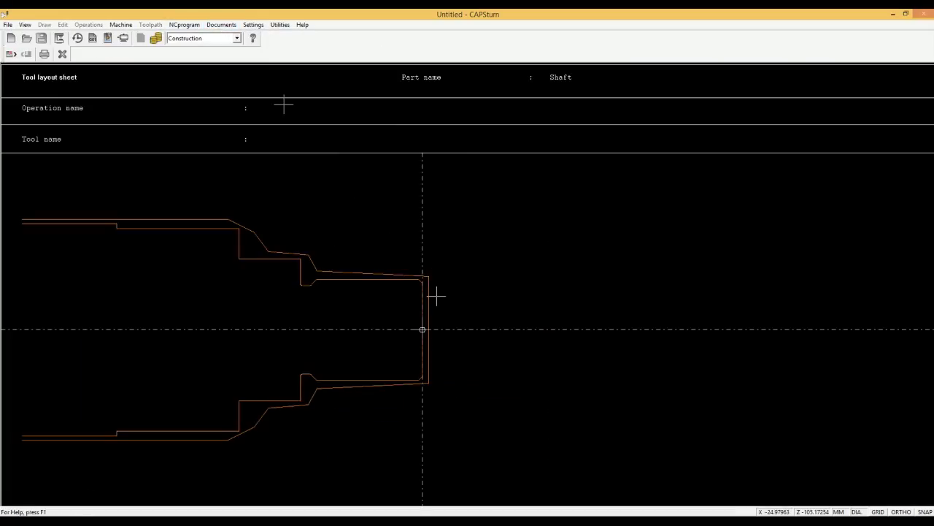
pyautogui.click(11, 54)
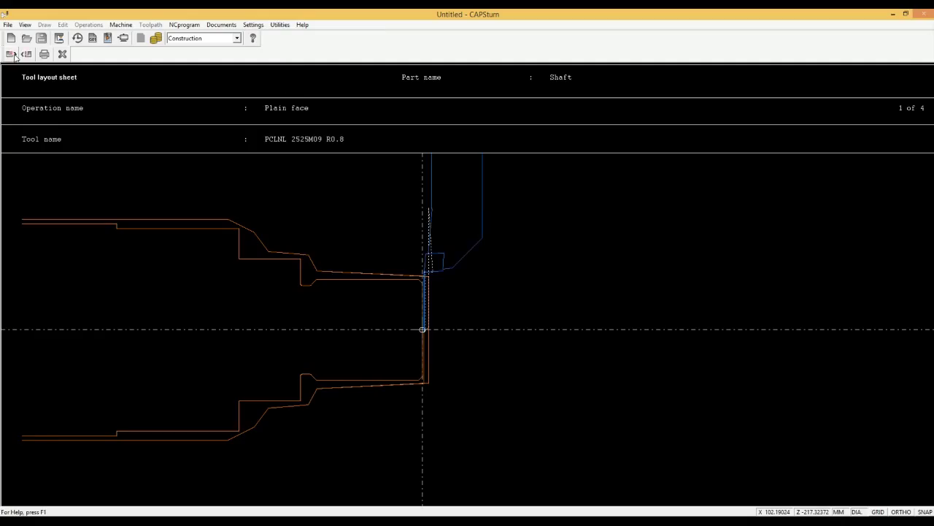
pyautogui.click(11, 54)
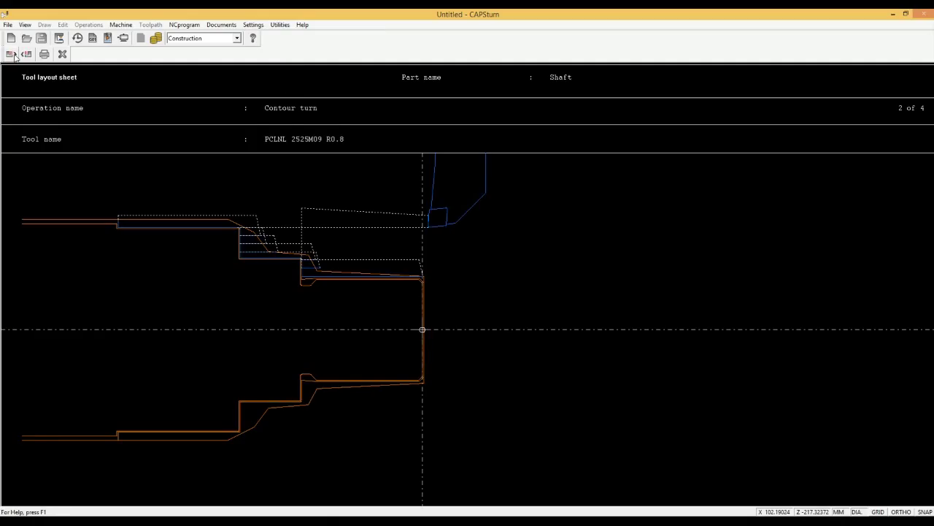
pyautogui.click(11, 55)
pyautogui.click(62, 54)
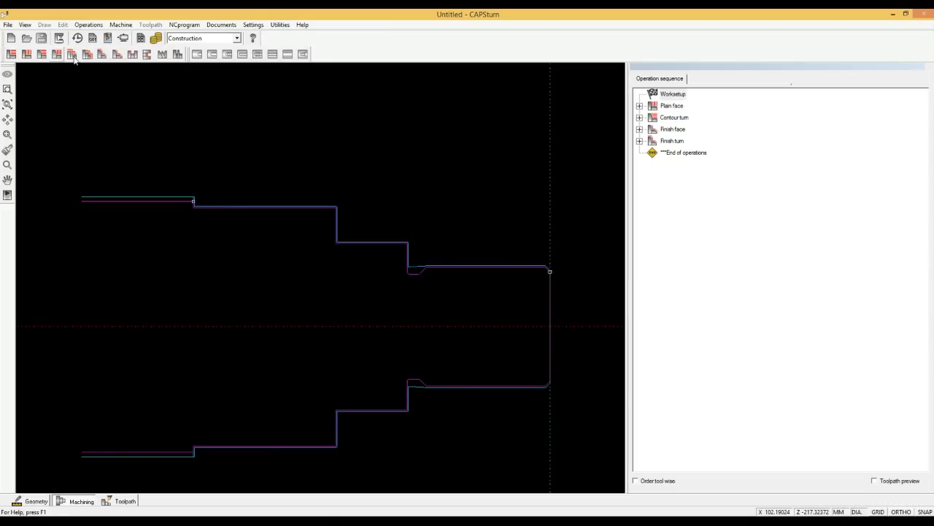
# Generate the cycle time sheet, widen it to show the 00:08:59 total, and close it.
pyautogui.click(220, 25)
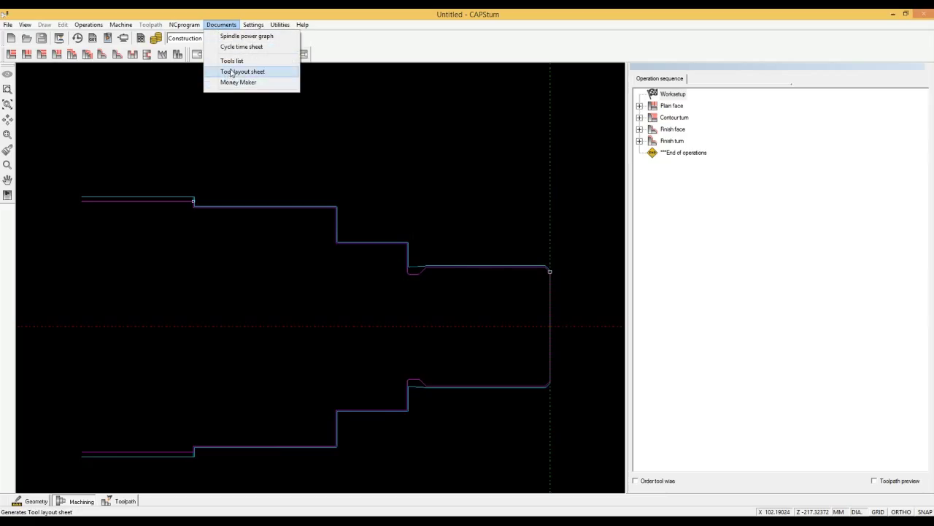
pyautogui.click(240, 47)
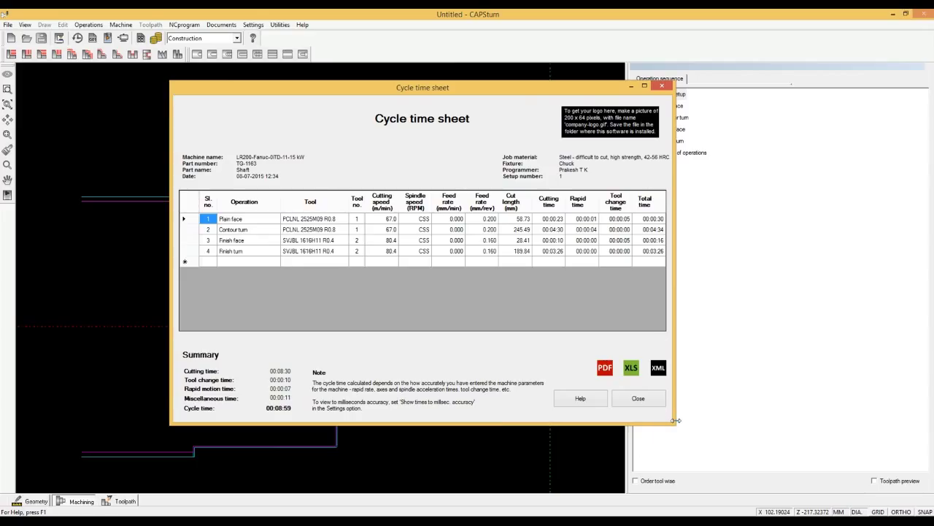
pyautogui.moveTo(674, 421); pyautogui.dragTo(784, 422)
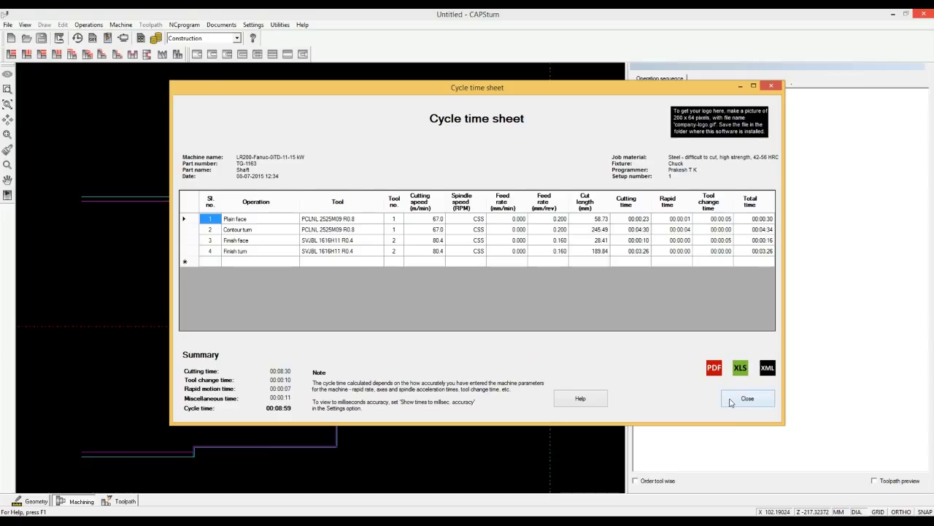
pyautogui.click(746, 399)
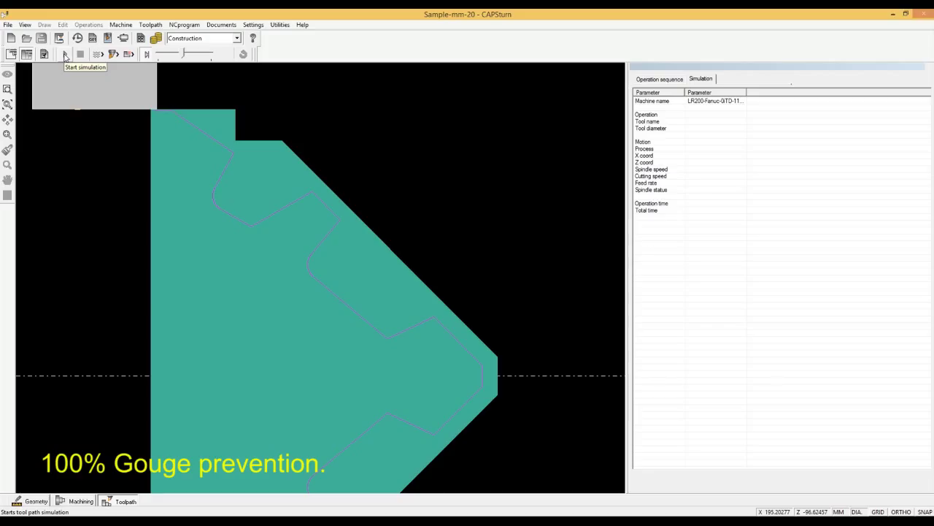
# Start the toolpath simulation for the Sample-mm-20 part.
pyautogui.click(65, 56)
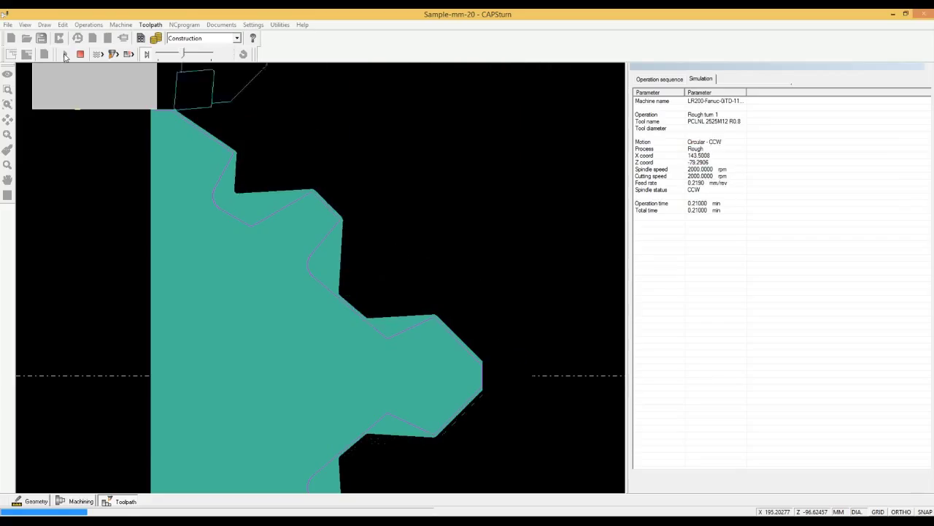
# Speed up the Sample-mm-20 simulation, then leave it to return to the geometry view.
pyautogui.moveTo(184, 54); pyautogui.dragTo(207, 56)
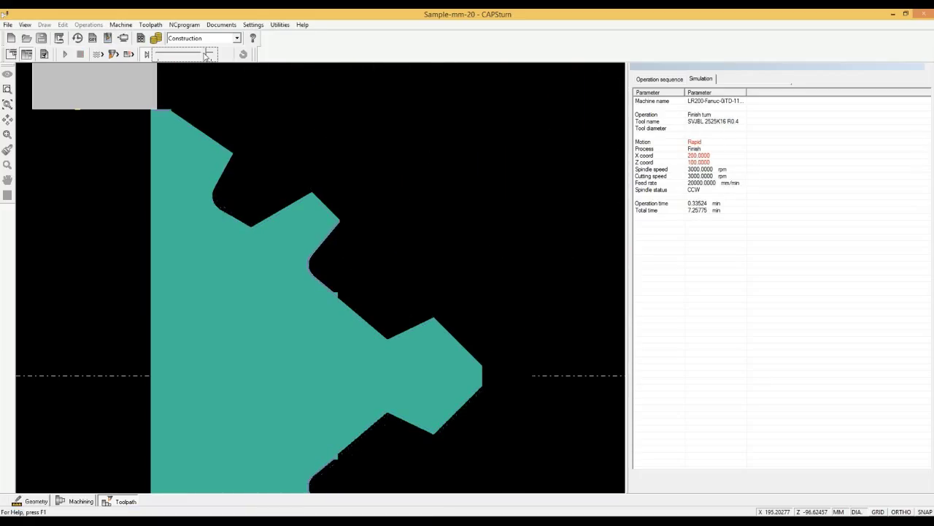
pyautogui.press('Escape')
pyautogui.click(279, 24)
# Open the General - MM tool library for editing in the tools and FS database.
pyautogui.click(312, 71)
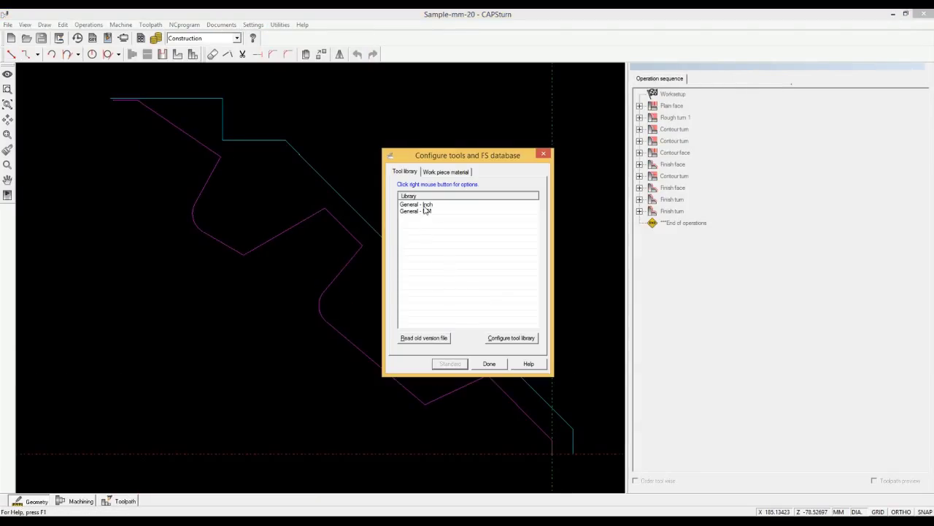
pyautogui.click(427, 210)
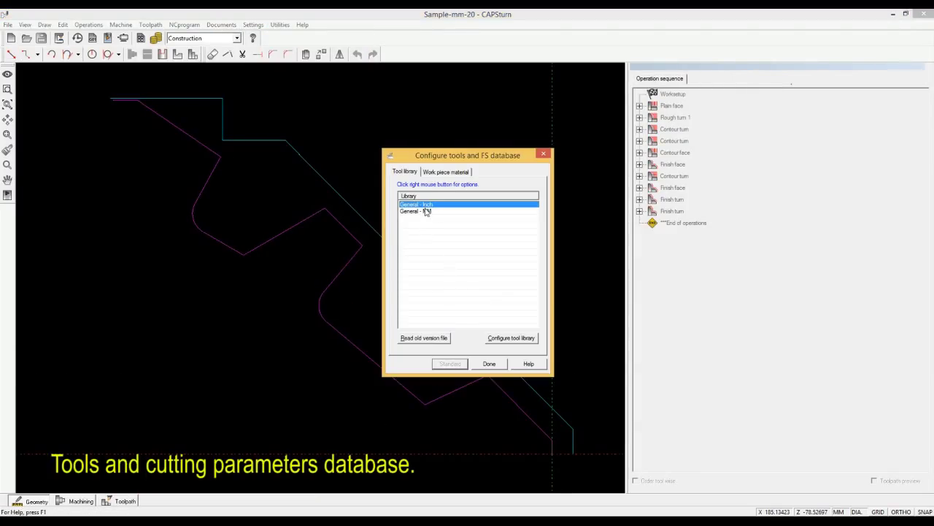
pyautogui.click(509, 338)
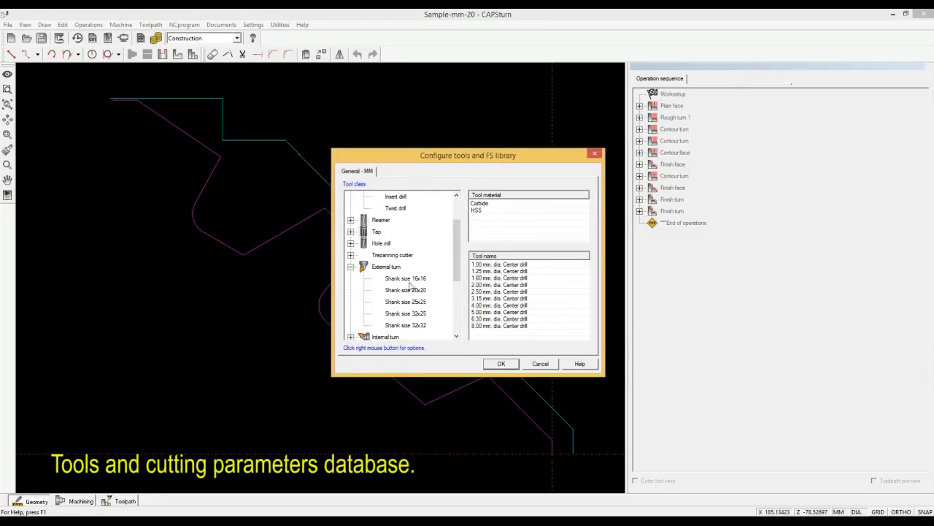
# Inspect the DCLNL 2525M12 R0.8 tool's data among 25x25 external turning tools, then close the editor.
pyautogui.click(405, 301)
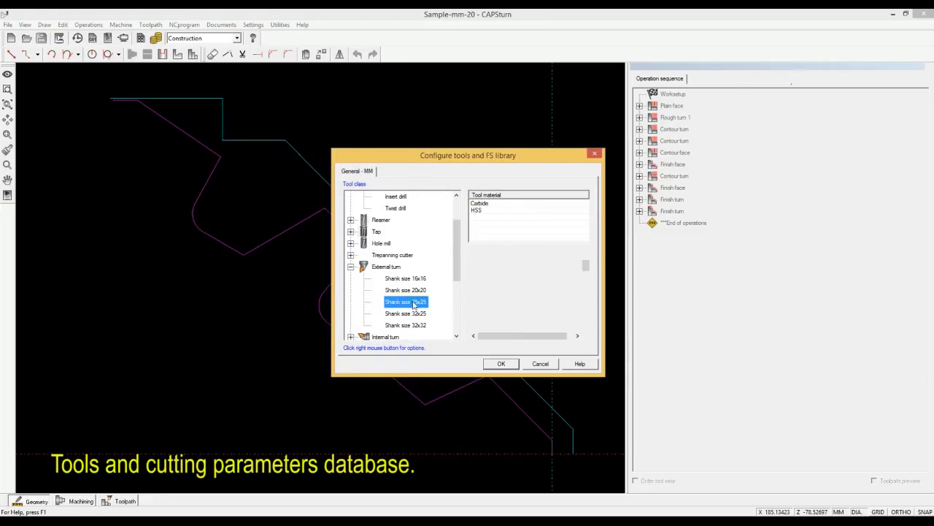
pyautogui.click(497, 271)
pyautogui.rightClick(497, 276)
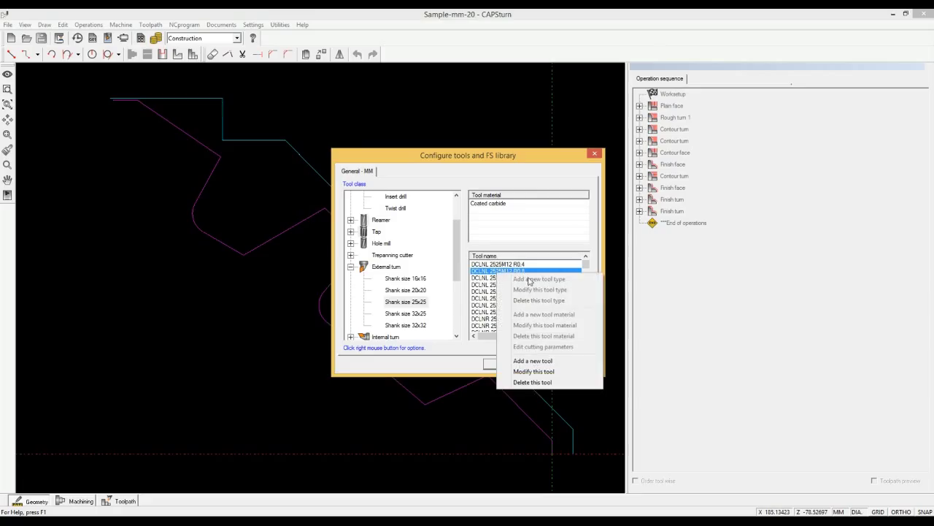
pyautogui.click(538, 372)
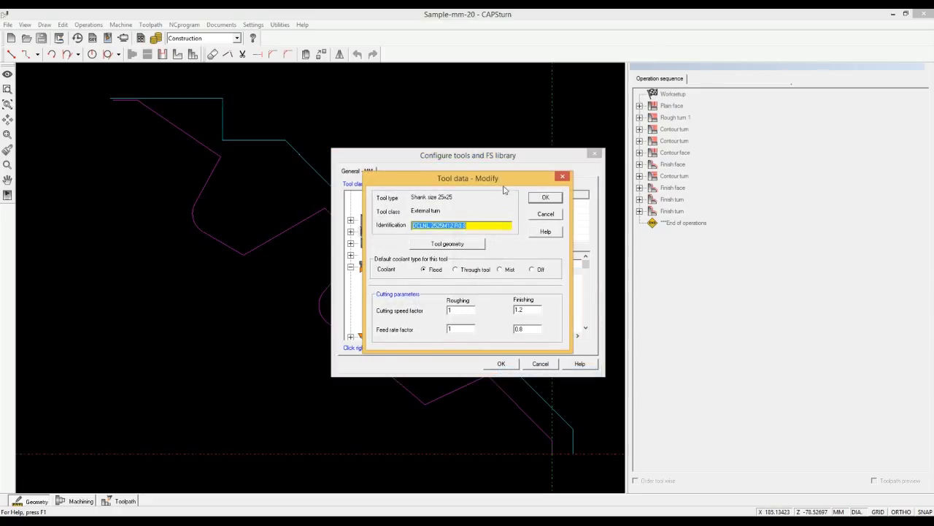
pyautogui.moveTo(503, 185); pyautogui.dragTo(520, 214)
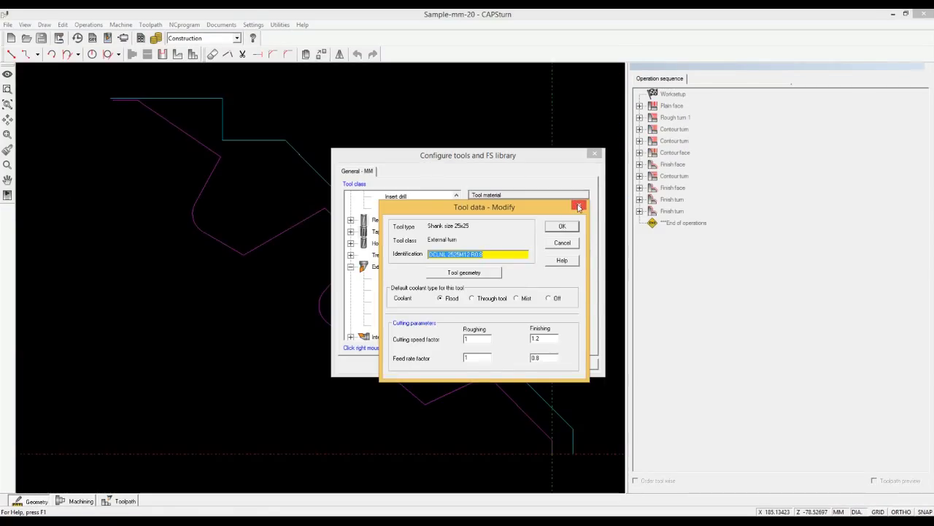
pyautogui.click(577, 205)
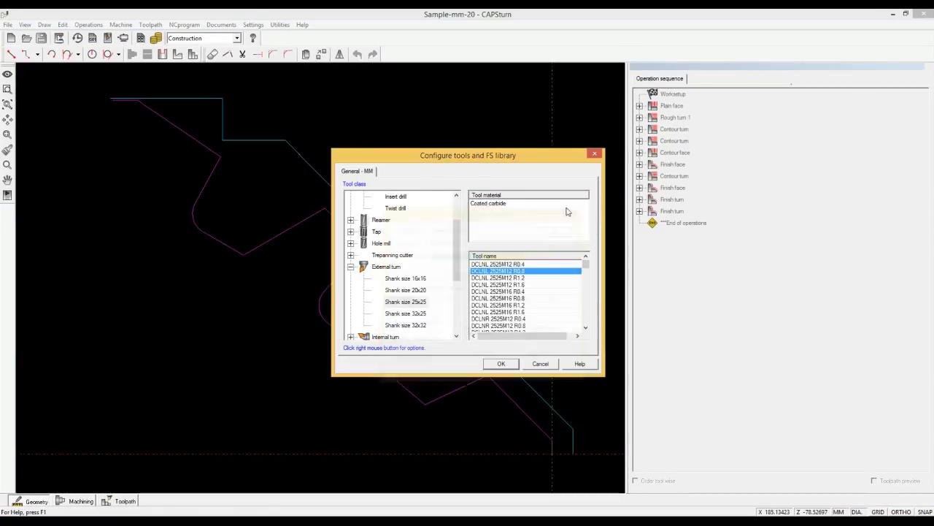
pyautogui.click(504, 363)
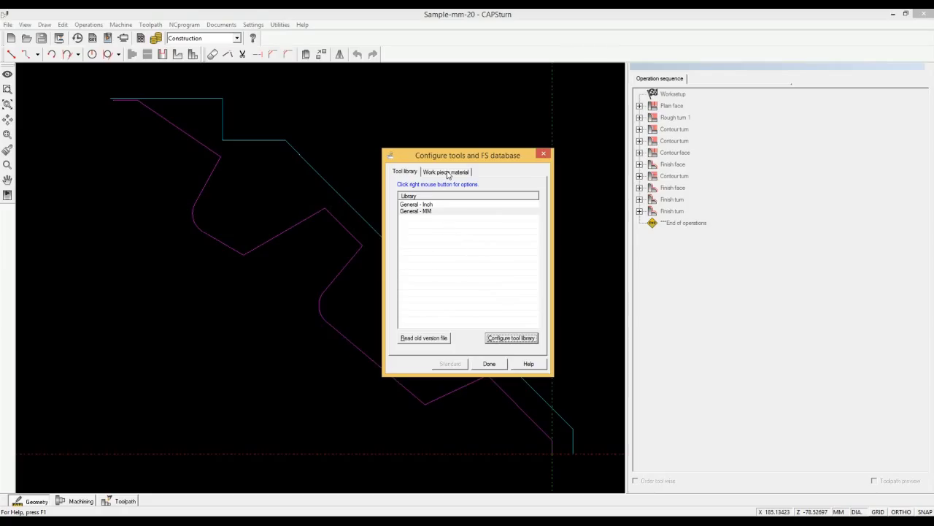
# Open the free-cutting stainless steel entry in the Work piece material list for modification.
pyautogui.click(447, 173)
pyautogui.rightClick(447, 249)
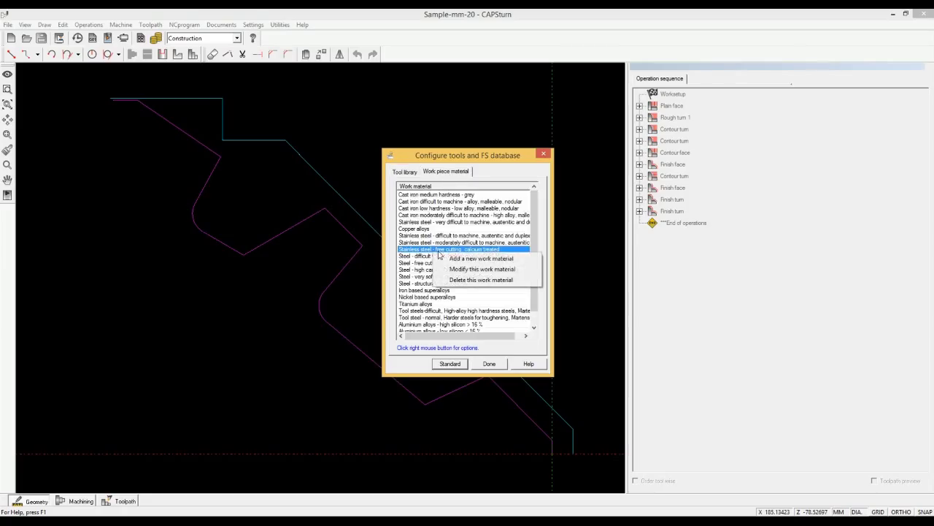
pyautogui.click(477, 271)
# Review its scrap rate, density and grooving/parting force values, accept them, and close the tools database.
pyautogui.click(626, 332)
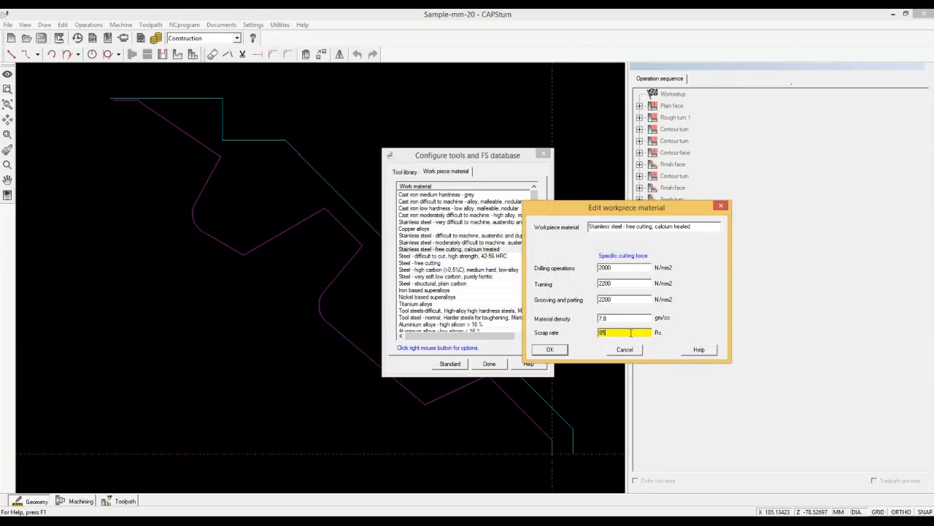
pyautogui.click(620, 319)
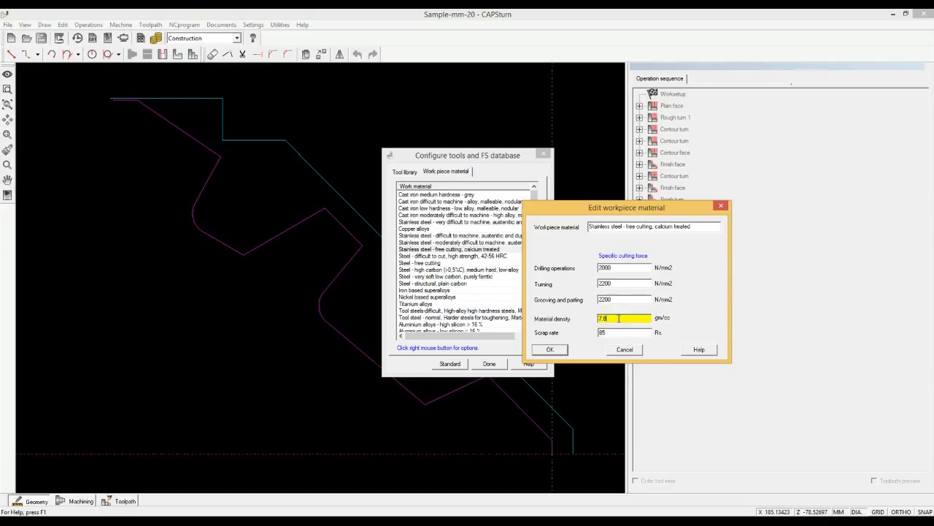
pyautogui.click(622, 298)
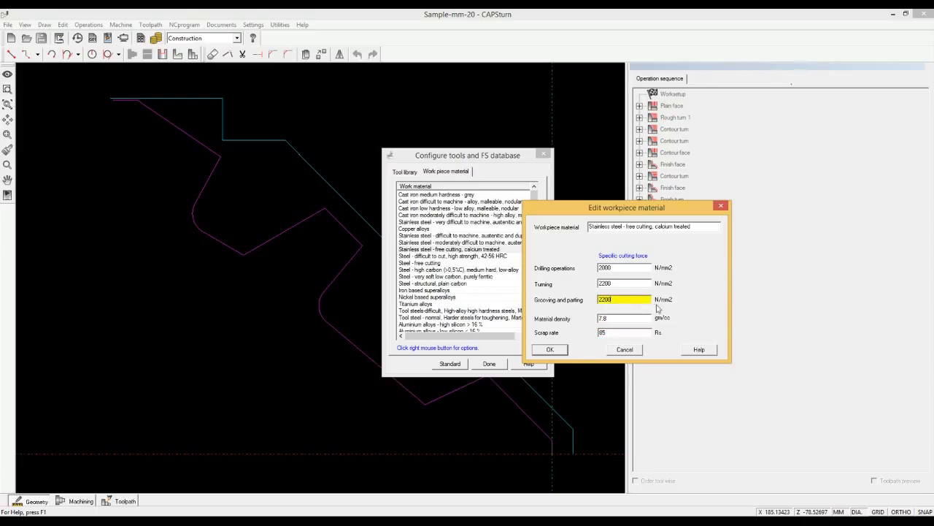
pyautogui.click(550, 350)
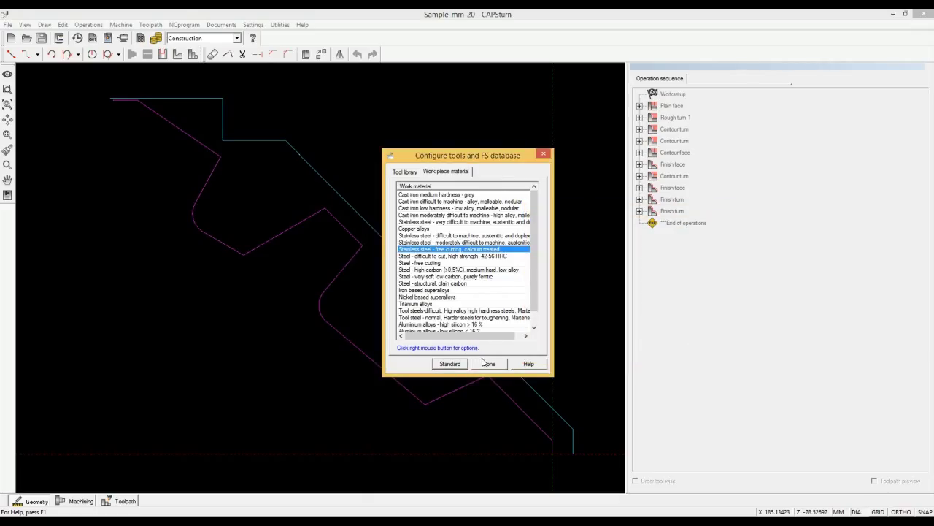
pyautogui.click(489, 364)
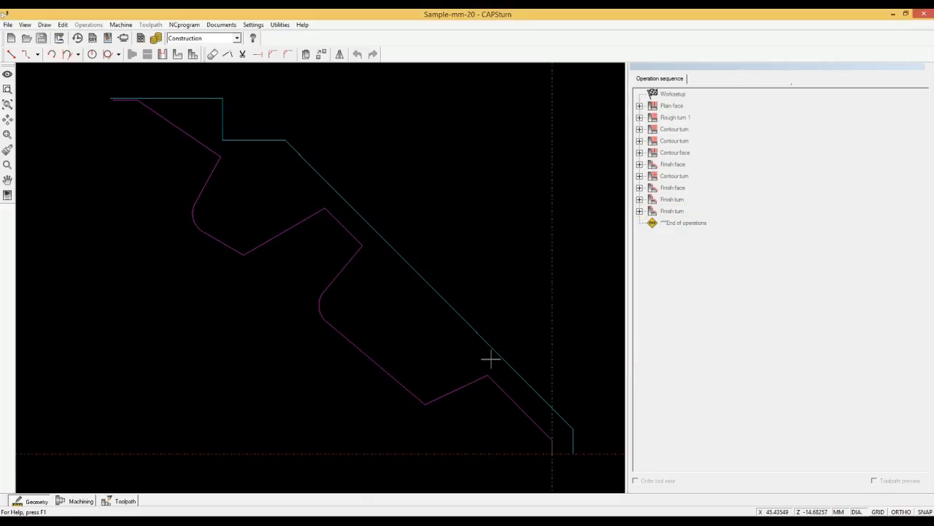